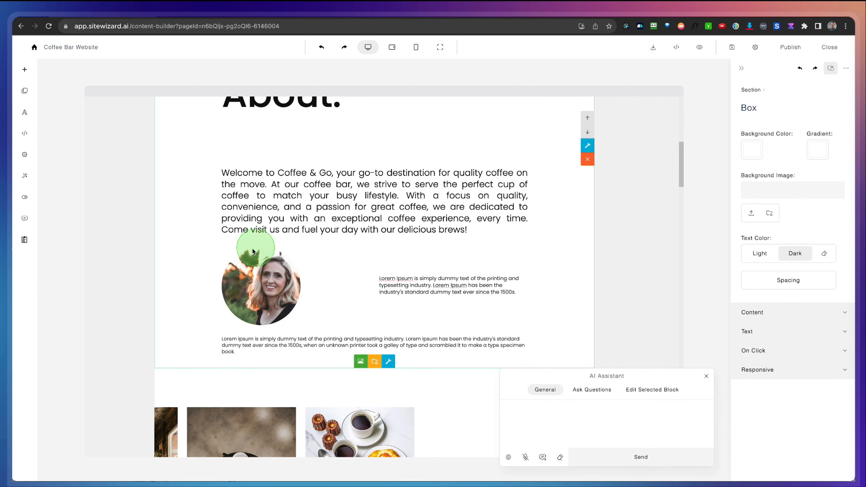
{"action": "scroll", "coordinate": [309, 291], "scroll_direction": "up", "scroll_amount": 2}
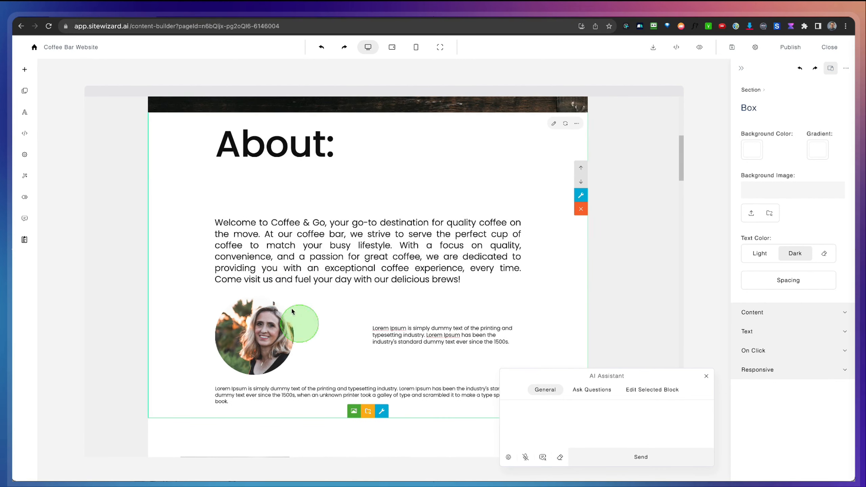
{"action": "left_click", "coordinate": [24, 91]}
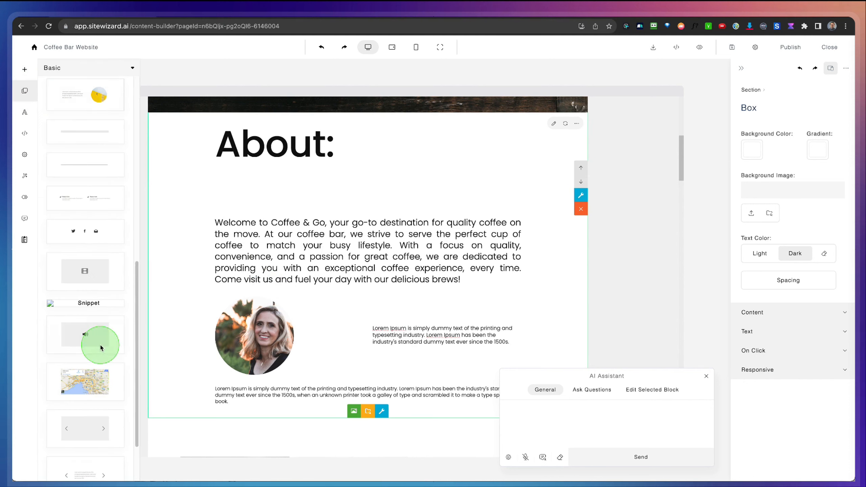
{"action": "left_click", "coordinate": [357, 327]}
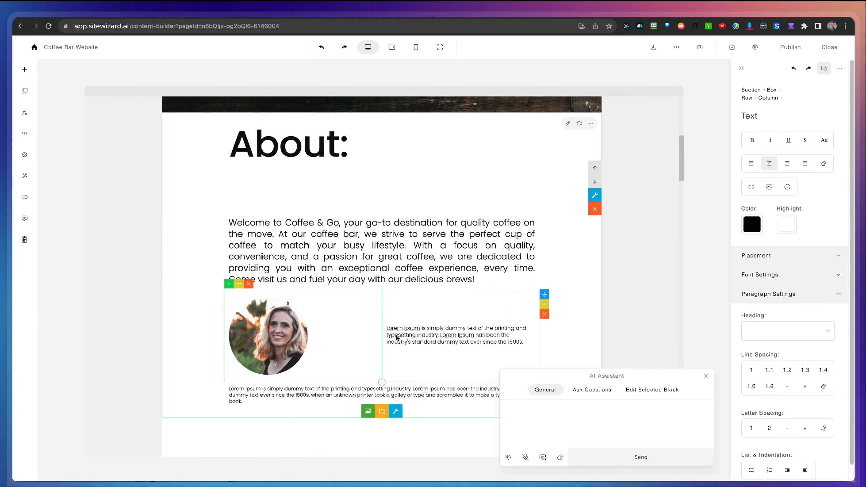
Step: Select the Lorem Ipsum text beside the portrait in the About section and set the AI Assistant to Edit Selected Block
{"action": "scroll", "coordinate": [444, 334], "scroll_direction": "down", "scroll_amount": 2}
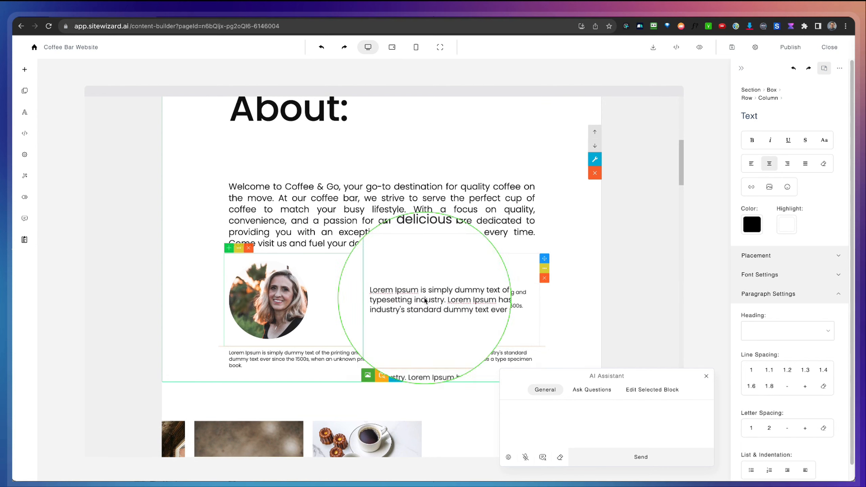
{"action": "left_click", "coordinate": [431, 285]}
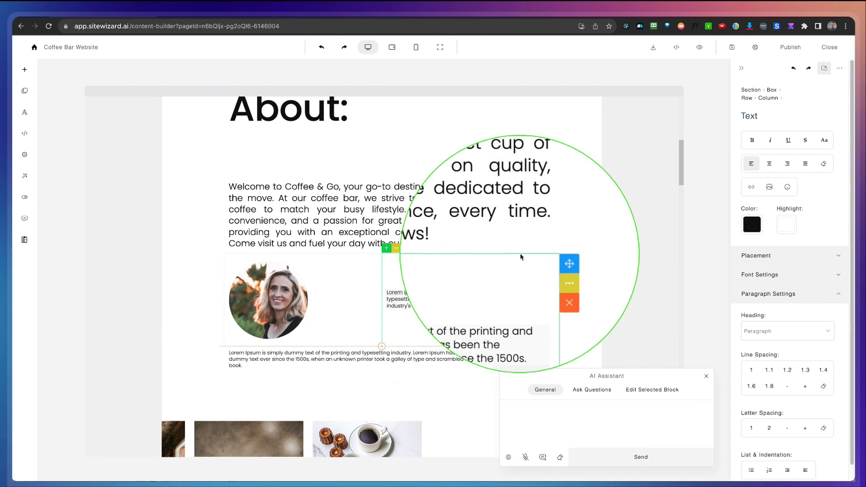
{"action": "left_click", "coordinate": [512, 295]}
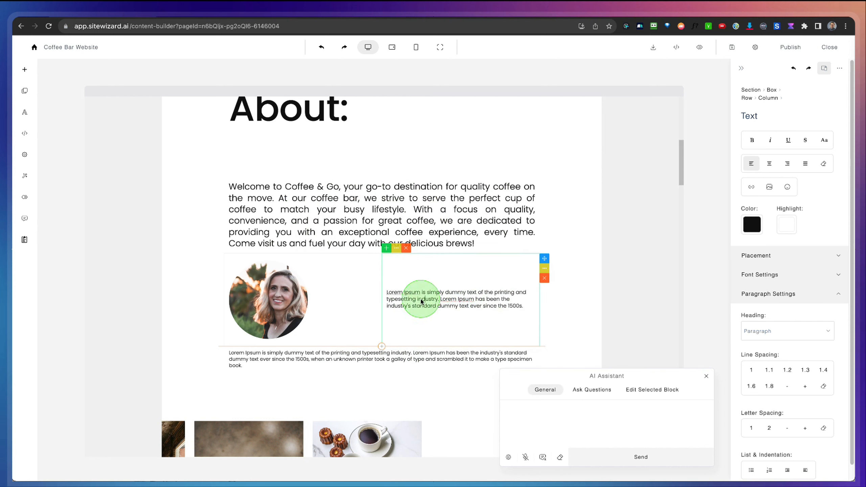
{"action": "left_click", "coordinate": [422, 302]}
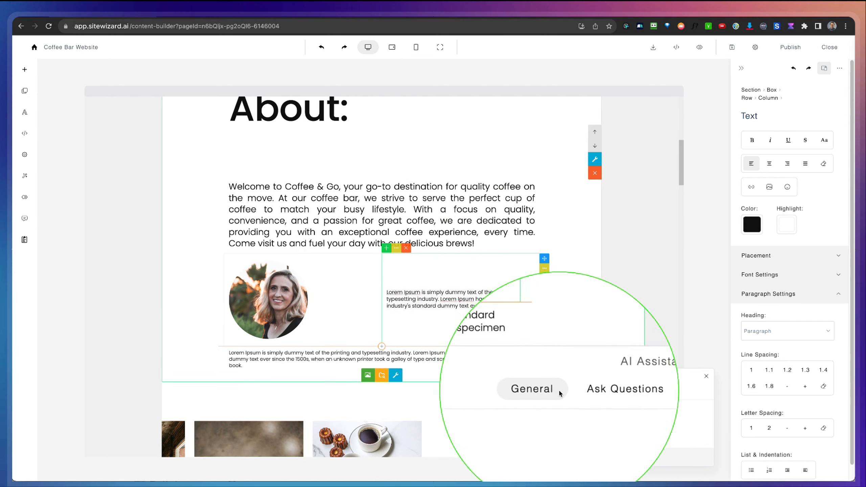
{"action": "left_click", "coordinate": [588, 391]}
{"action": "left_click", "coordinate": [637, 392]}
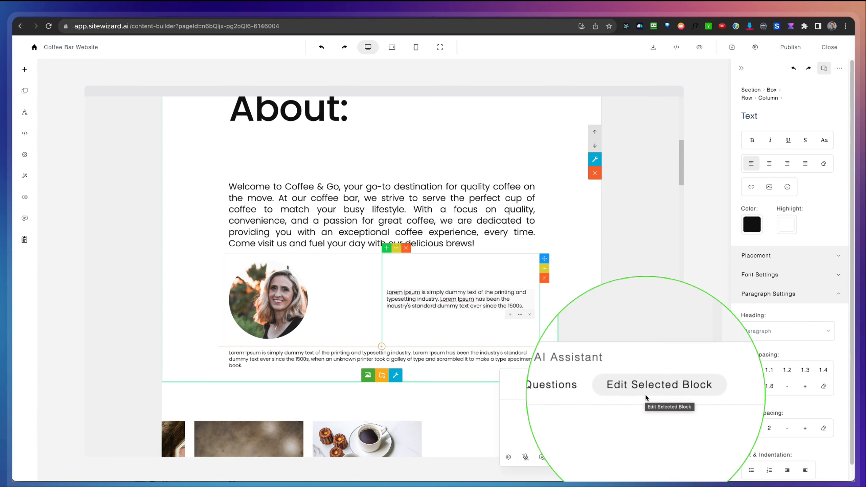
{"action": "left_click", "coordinate": [450, 296]}
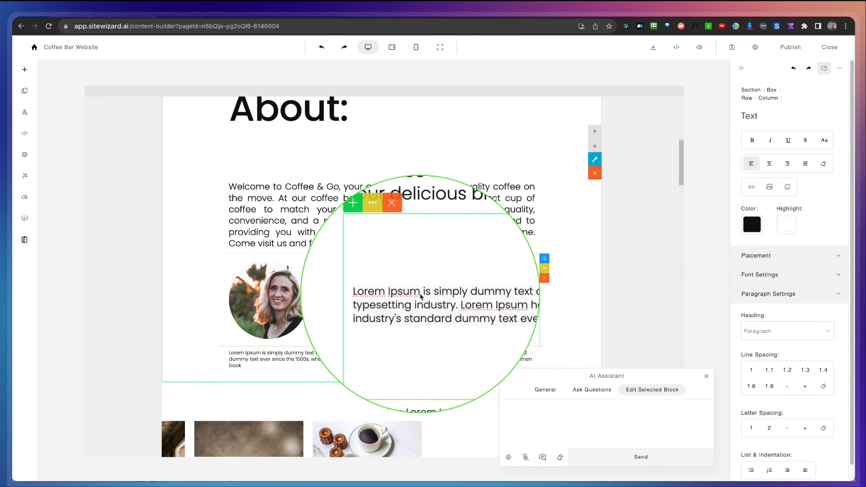
Step: Fill the AI Assistant prompt with the example "Enhance the content by including introductory paragraphs after the title."
{"action": "left_click", "coordinate": [543, 456]}
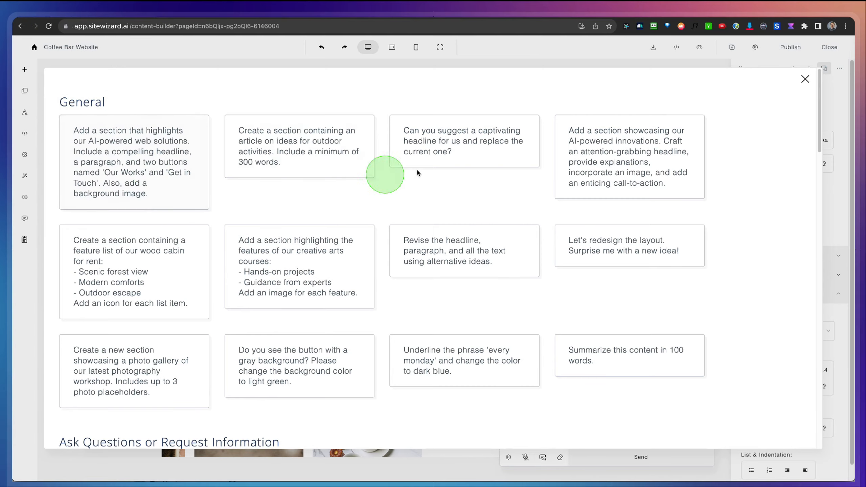
{"action": "scroll", "coordinate": [410, 281], "scroll_direction": "down", "scroll_amount": 10}
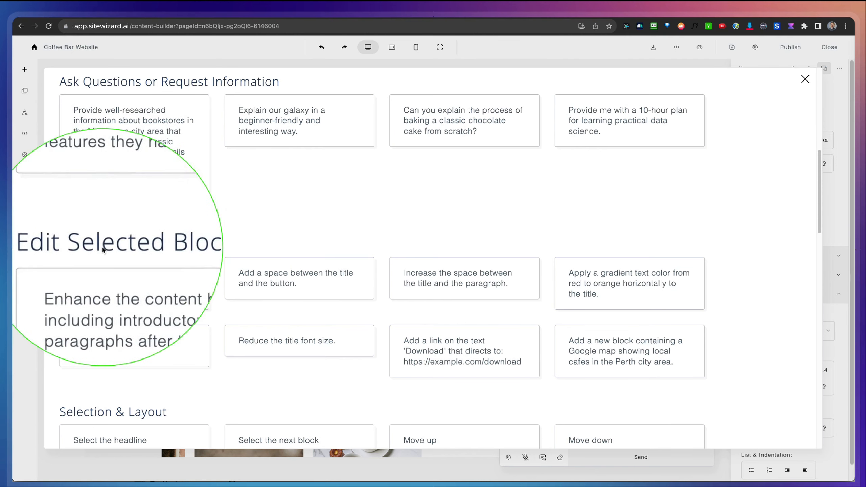
{"action": "scroll", "coordinate": [304, 314], "scroll_direction": "down", "scroll_amount": 2}
{"action": "scroll", "coordinate": [305, 314], "scroll_direction": "down", "scroll_amount": 1}
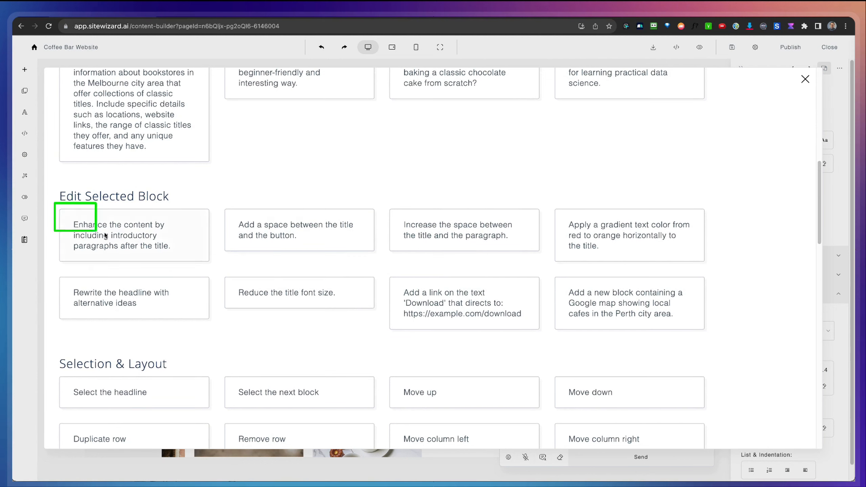
{"action": "mouse_move", "coordinate": [105, 234]}
{"action": "left_mouse_down"}
{"action": "mouse_move", "coordinate": [567, 353]}
{"action": "mouse_move", "coordinate": [740, 350]}
{"action": "mouse_move", "coordinate": [726, 340]}
{"action": "left_mouse_up"}
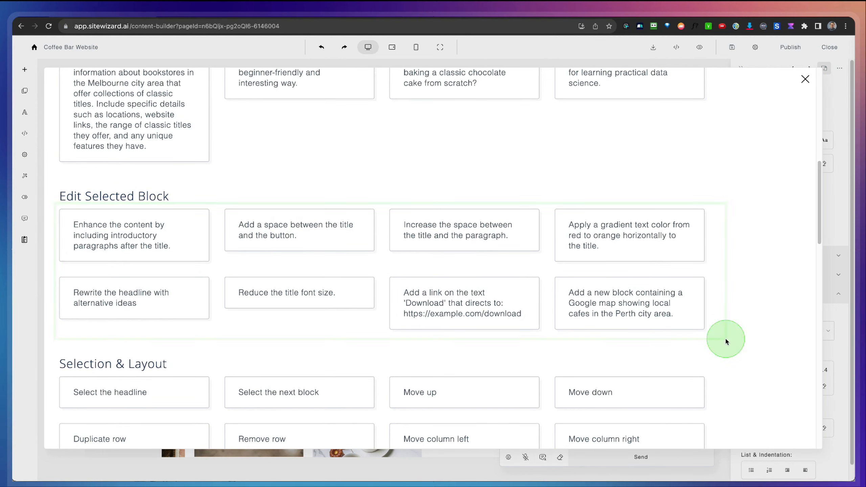
{"action": "key", "text": "ctrl+z"}
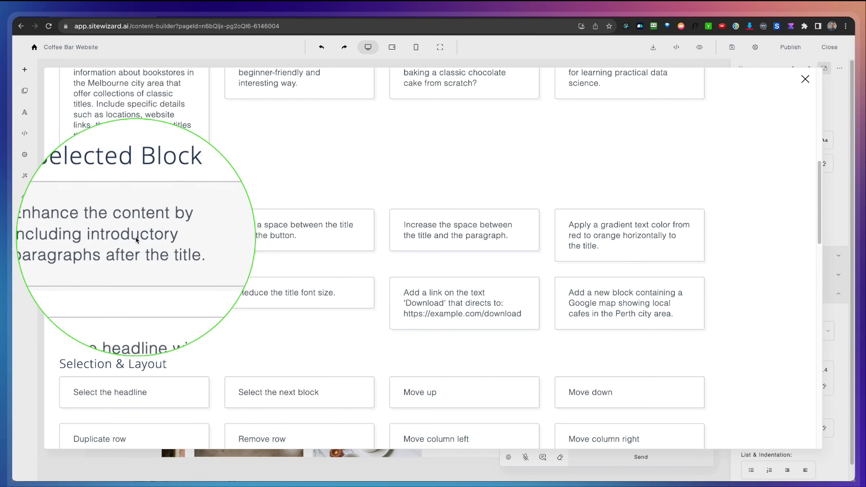
{"action": "left_click", "coordinate": [118, 237]}
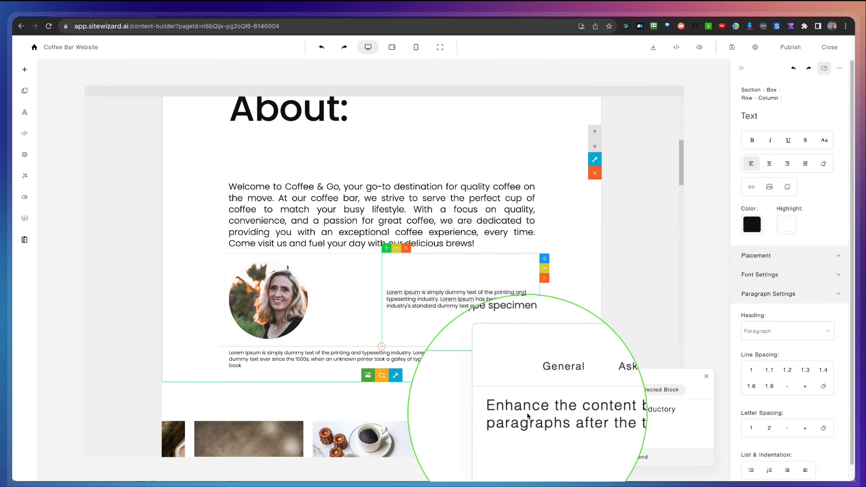
Step: Replace the prompt with "Write a customer testimonial for our coffee shop Coffee & Go", send it for the selected text, and close the AI Assistant
{"action": "left_click_drag", "start_coordinate": [595, 418], "coordinate": [503, 411]}
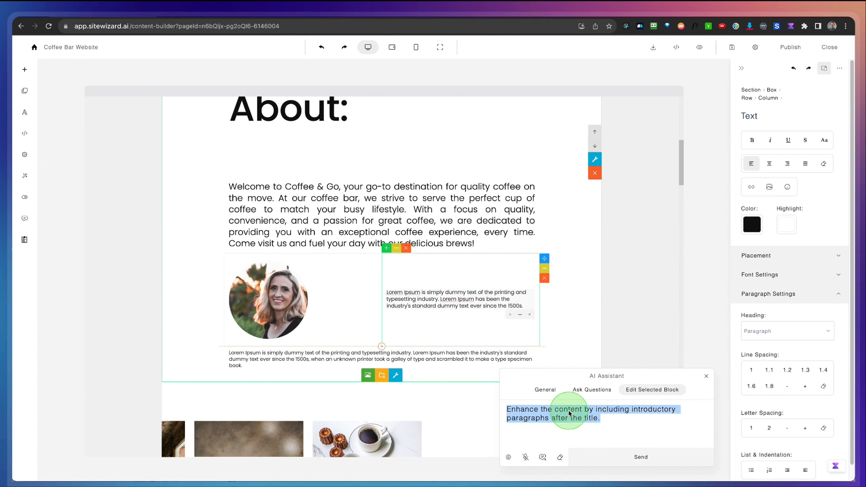
{"action": "type", "text": "Write a customer te"}
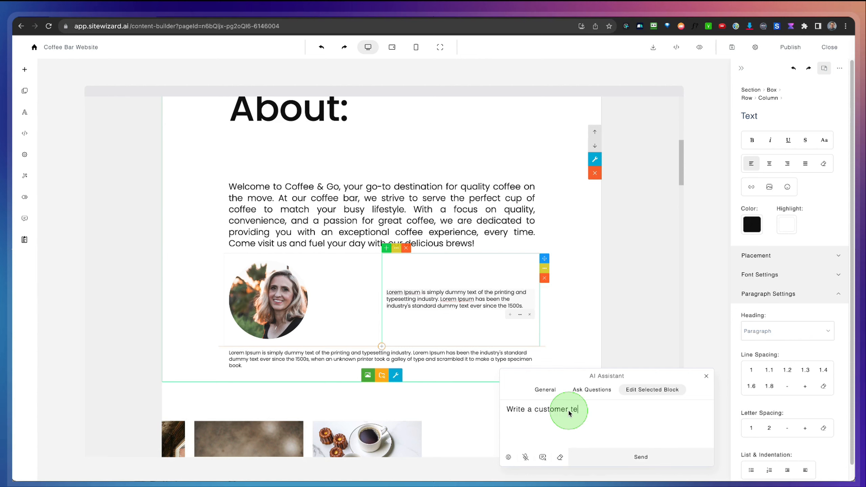
{"action": "type", "text": "stimonial for our coffee shop "}
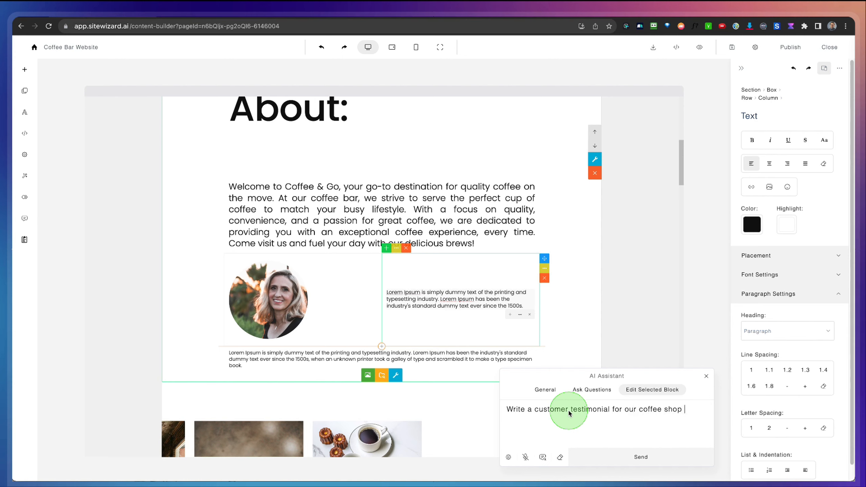
{"action": "type", "text": "Coffe & Go"}
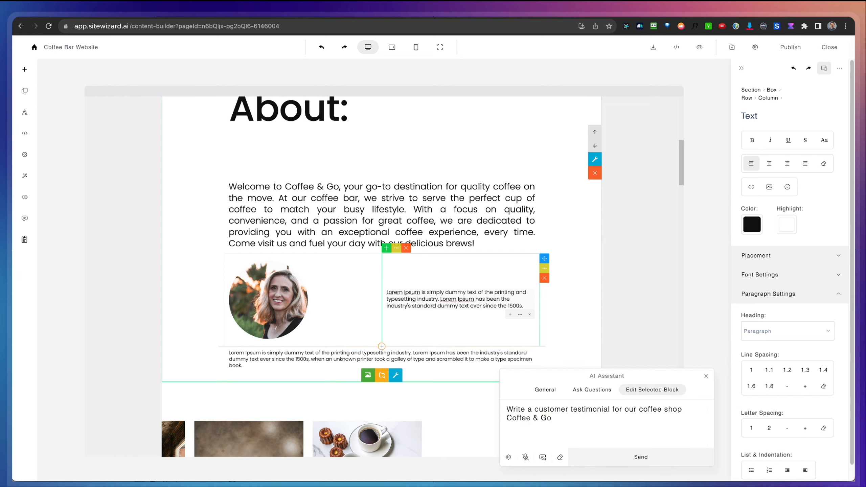
{"action": "left_click", "coordinate": [707, 14]}
{"action": "left_click", "coordinate": [715, 79]}
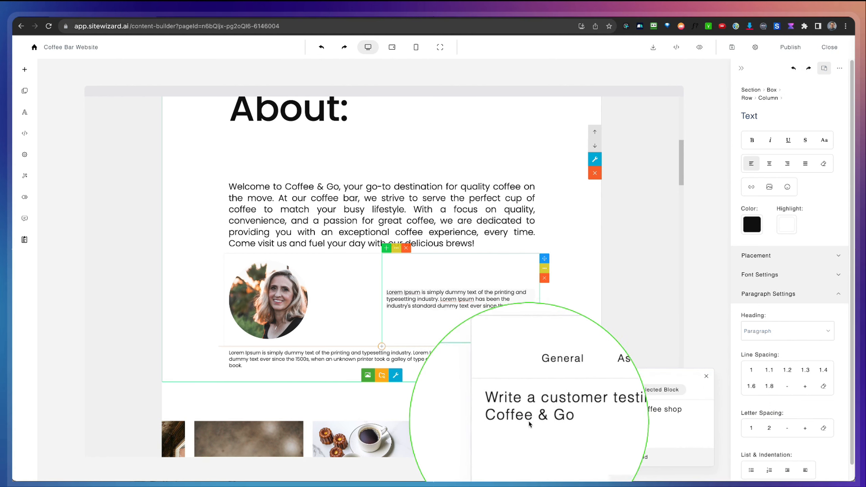
{"action": "left_click", "coordinate": [574, 439]}
{"action": "left_click", "coordinate": [633, 456]}
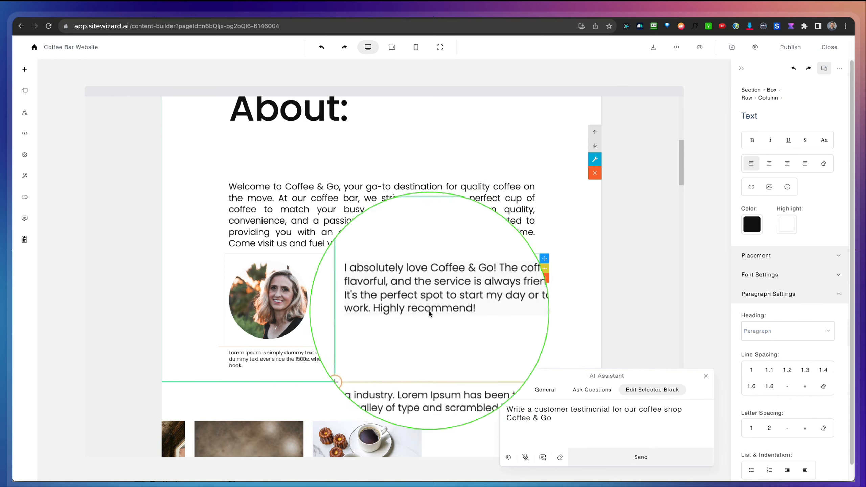
{"action": "left_click", "coordinate": [418, 310]}
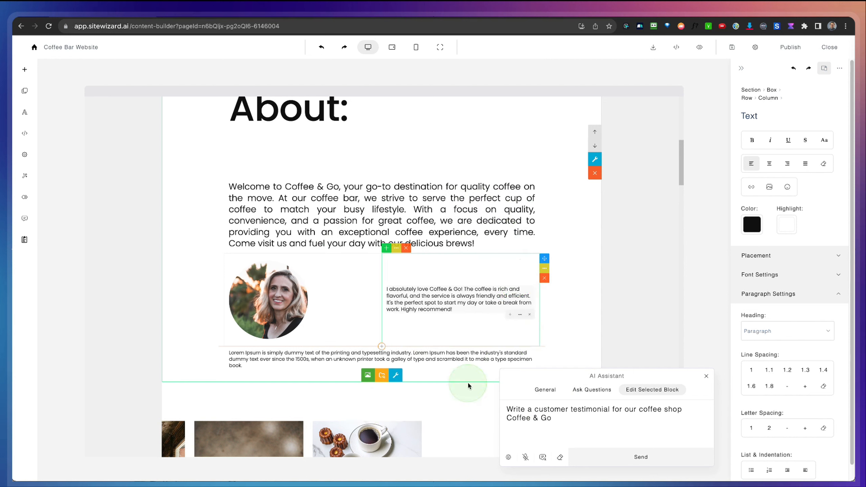
{"action": "left_click", "coordinate": [441, 298]}
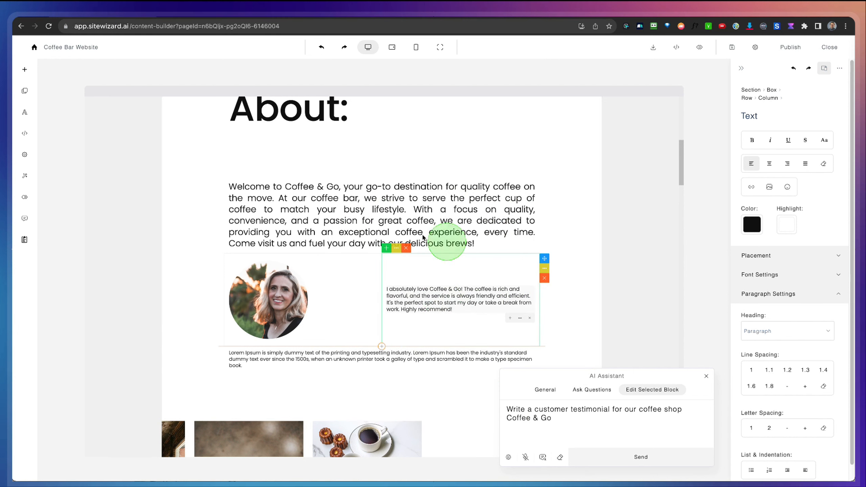
{"action": "left_click", "coordinate": [707, 376]}
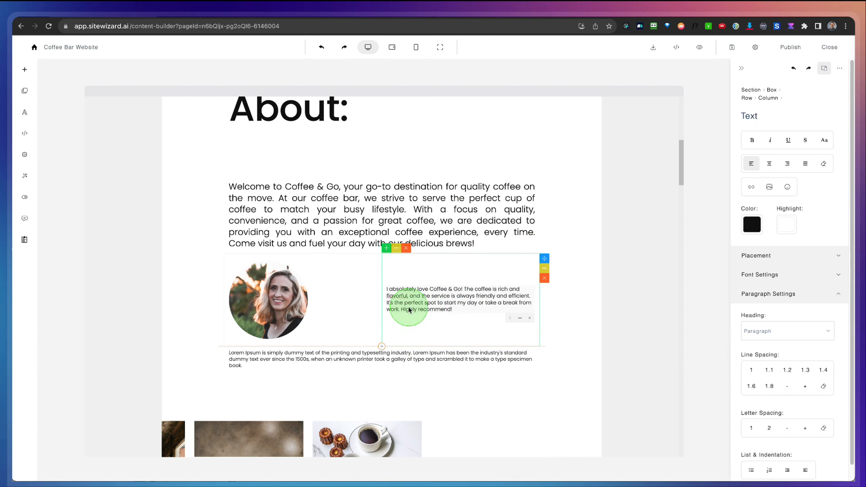
Step: Select the welcome paragraph under the About heading, reopen the AI Assistant, and clear its previous prompt
{"action": "scroll", "coordinate": [346, 285], "scroll_direction": "up", "scroll_amount": 2}
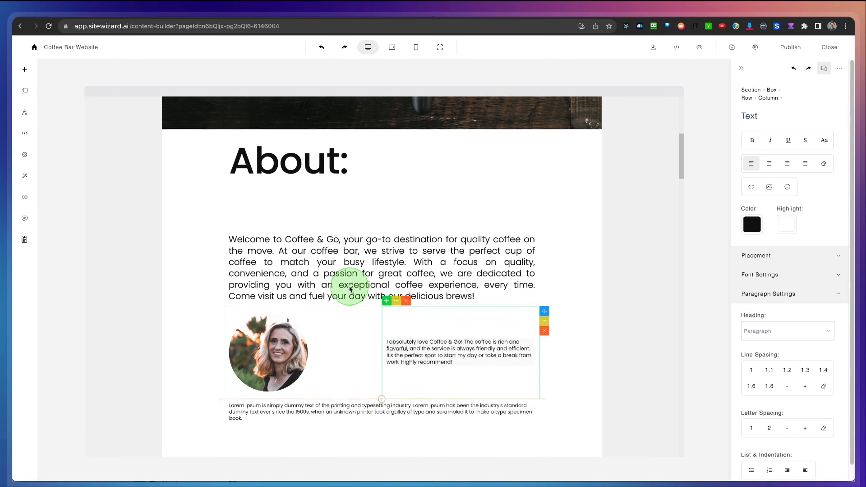
{"action": "left_click", "coordinate": [340, 255]}
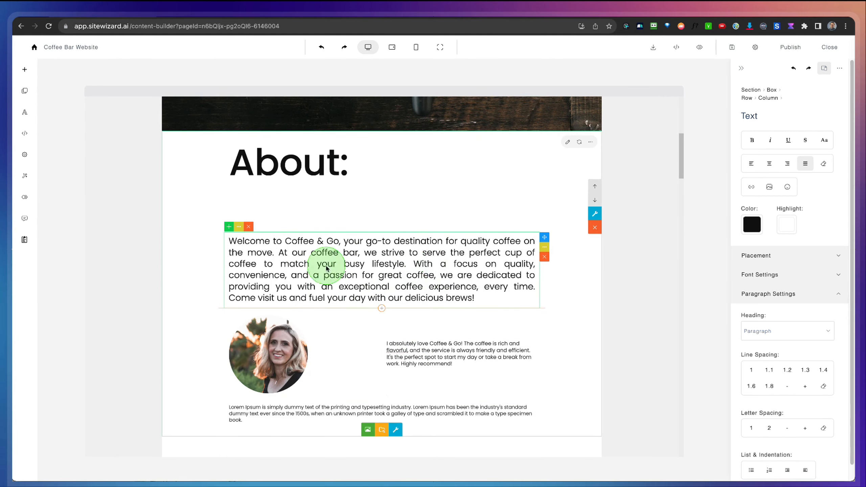
{"action": "left_click", "coordinate": [24, 218]}
{"action": "left_click", "coordinate": [571, 410]}
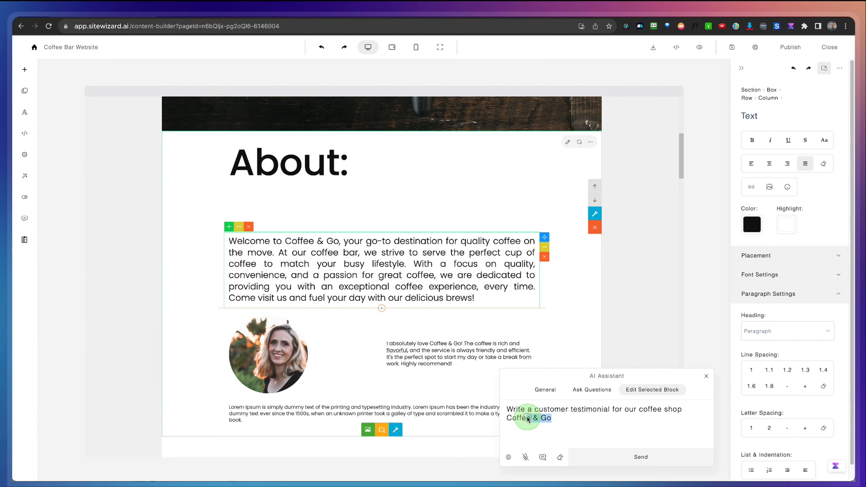
{"action": "left_click_drag", "start_coordinate": [528, 419], "coordinate": [505, 411]}
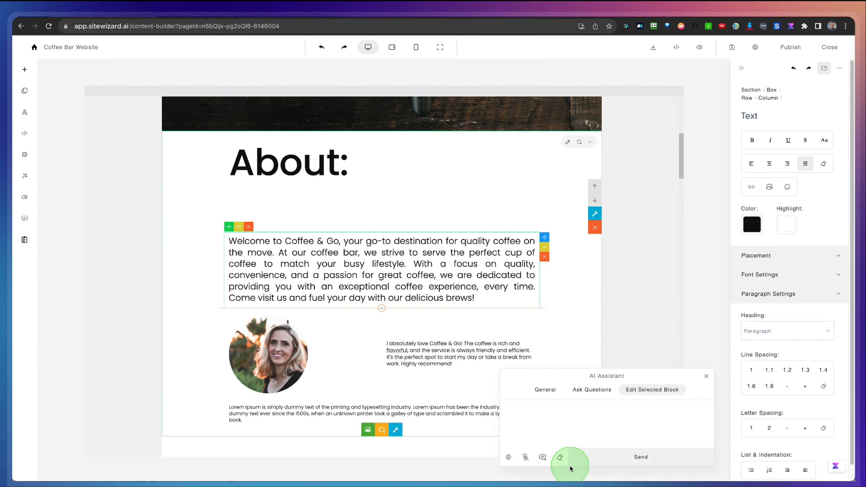
Step: Insert the example prompt "Rewrite the headline with alternative ideas" and change it to "Rewrite the content with alternative ideas"
{"action": "left_click", "coordinate": [542, 457]}
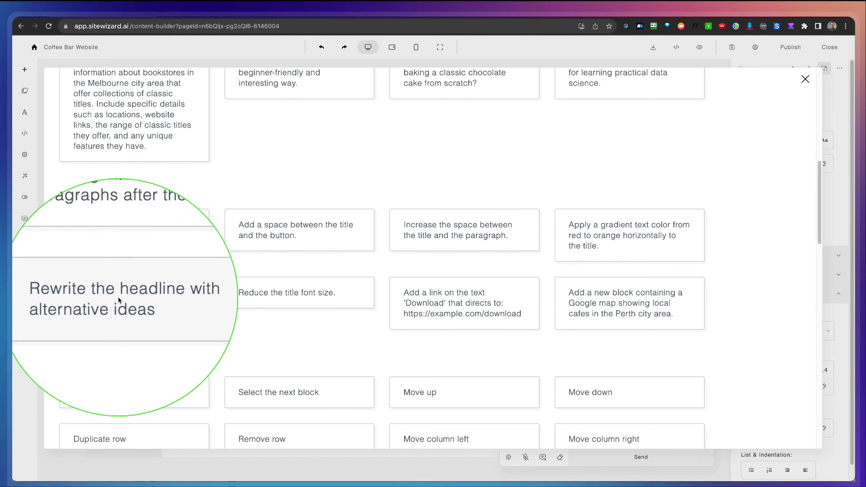
{"action": "left_click", "coordinate": [118, 300]}
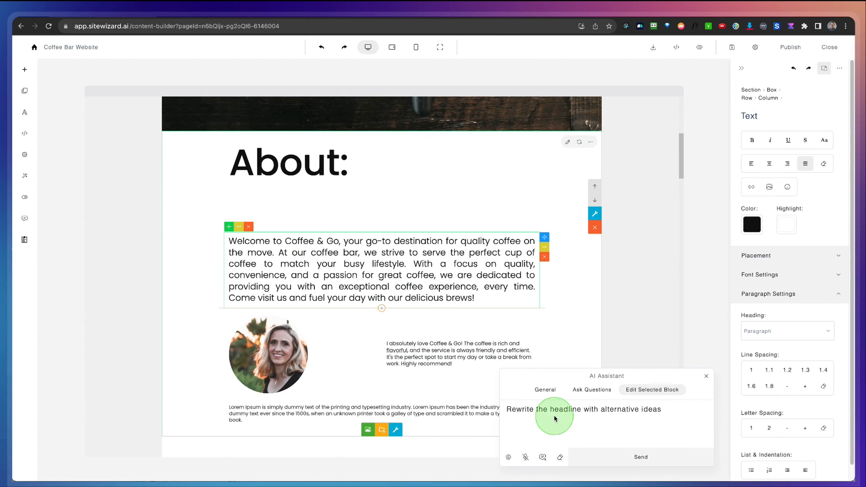
{"action": "type", "text": "content"}
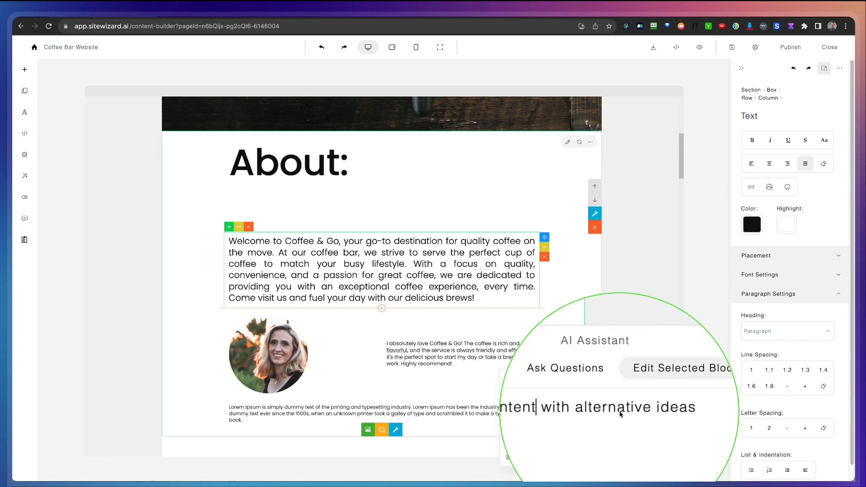
Step: Send the prompt so the AI Assistant rewrites the selected welcome paragraph
{"action": "left_click", "coordinate": [659, 433]}
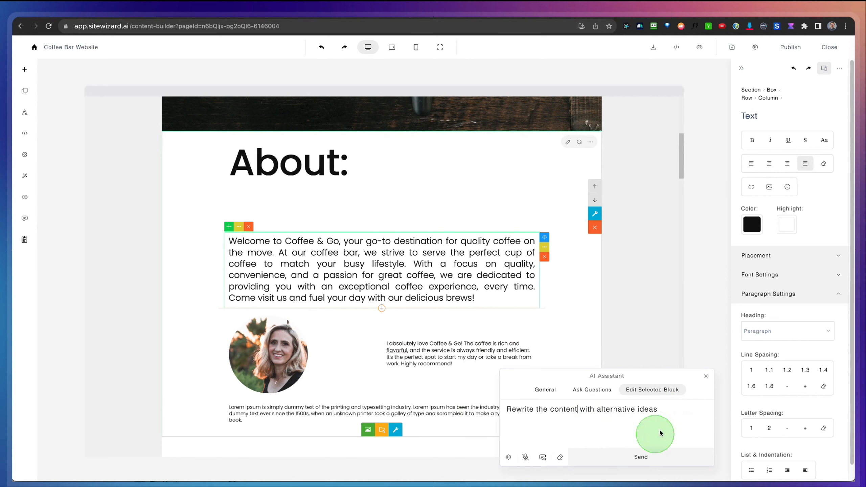
{"action": "left_click", "coordinate": [624, 470]}
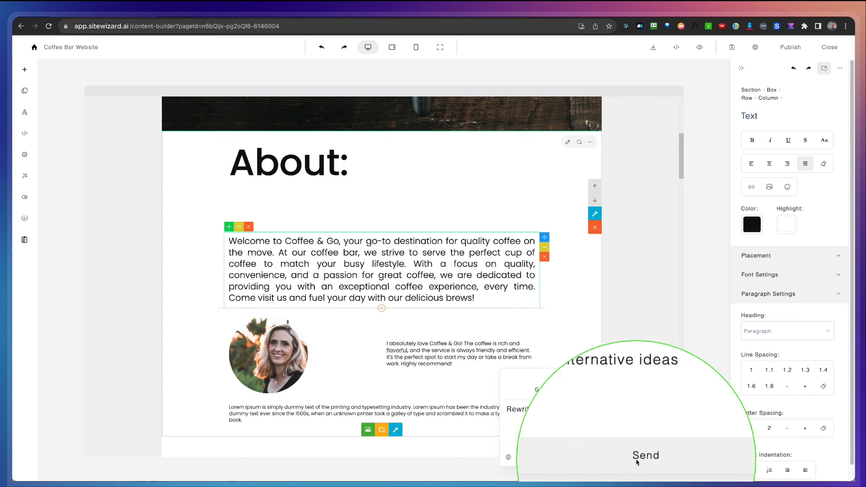
{"action": "left_click", "coordinate": [279, 290]}
{"action": "left_click", "coordinate": [302, 260]}
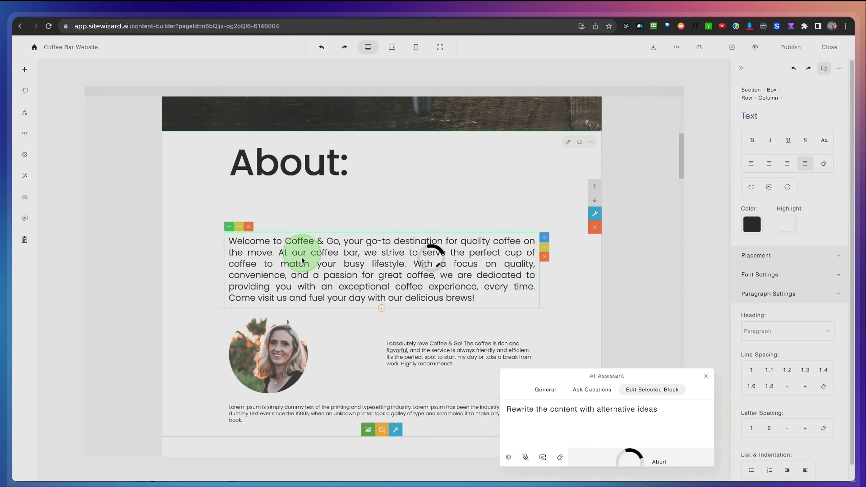
{"action": "left_click", "coordinate": [294, 286]}
{"action": "left_click", "coordinate": [356, 341]}
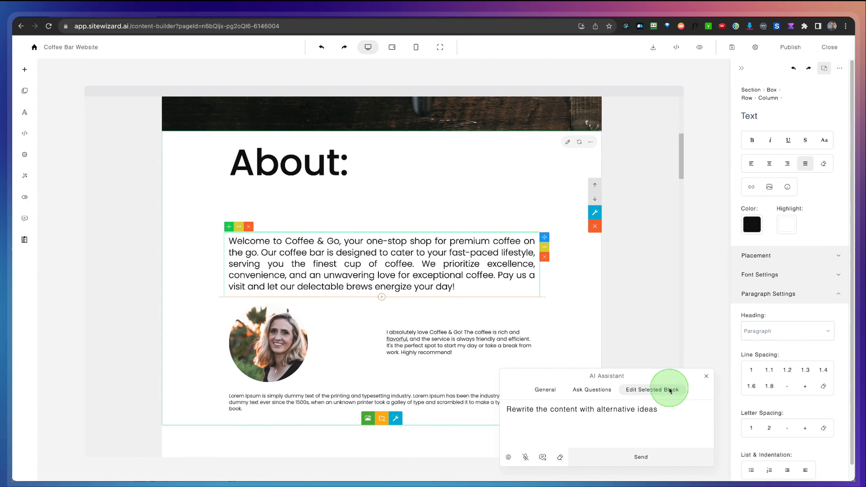
Step: Close the AI Assistant and select the "Start your day right with a delicious cup of coffee from Coffee & Go!" heading beside the Order Now button
{"action": "left_click", "coordinate": [704, 376]}
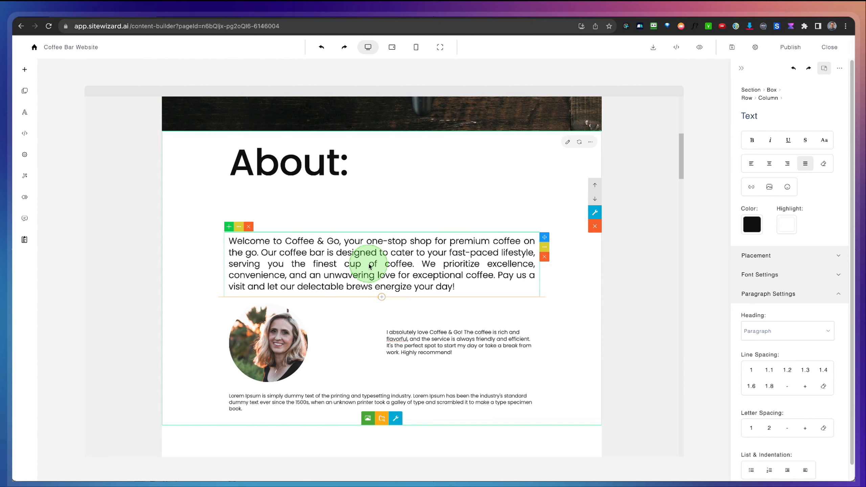
{"action": "scroll", "coordinate": [378, 276], "scroll_direction": "up", "scroll_amount": 1}
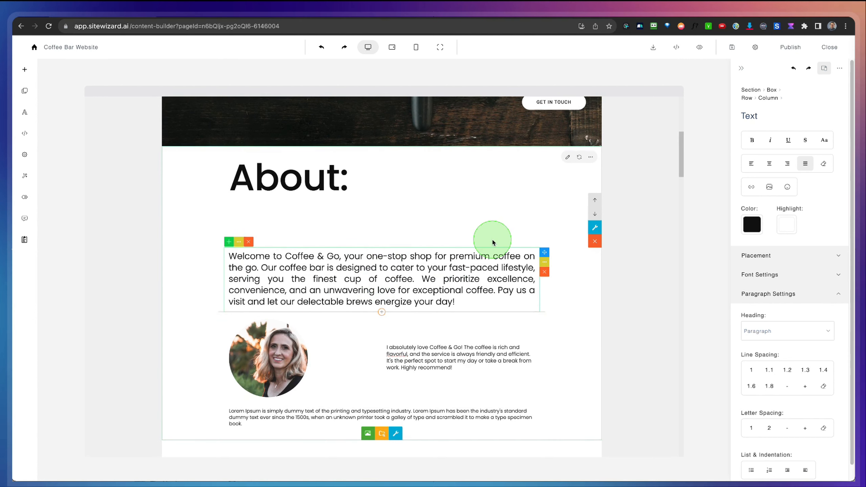
{"action": "scroll", "coordinate": [492, 242], "scroll_direction": "up", "scroll_amount": 6}
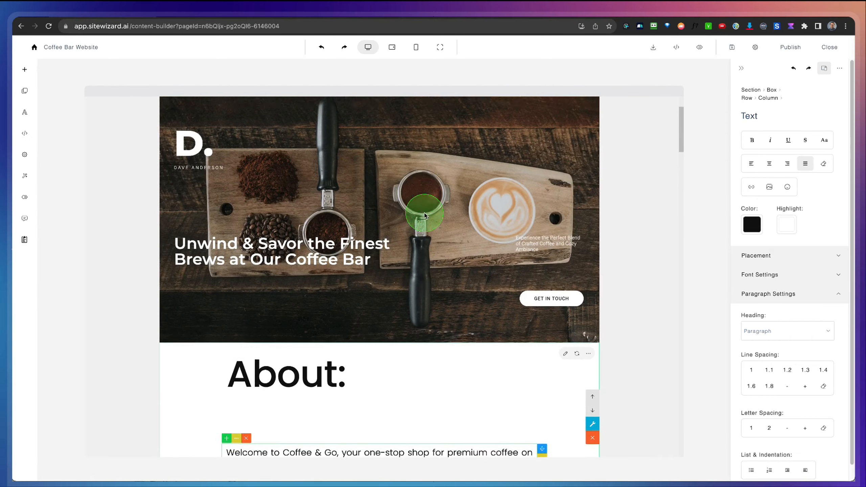
{"action": "scroll", "coordinate": [425, 212], "scroll_direction": "up", "scroll_amount": 3}
{"action": "scroll", "coordinate": [443, 238], "scroll_direction": "down", "scroll_amount": 20}
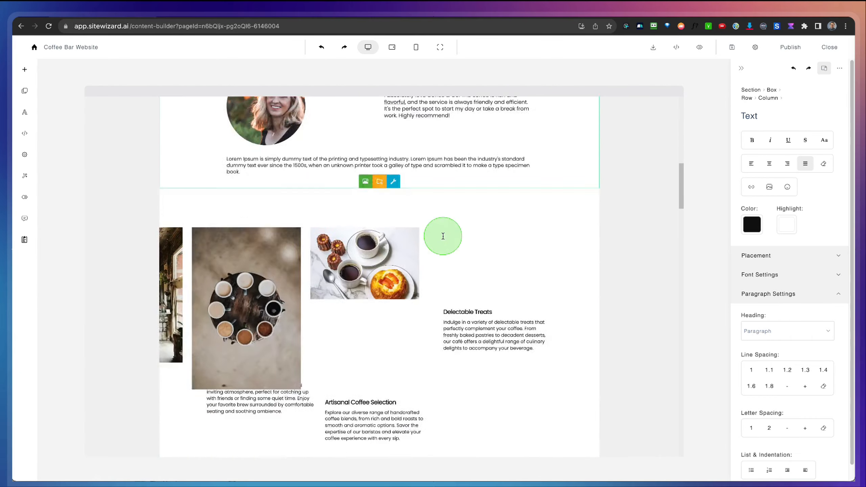
{"action": "scroll", "coordinate": [442, 236], "scroll_direction": "down", "scroll_amount": 8}
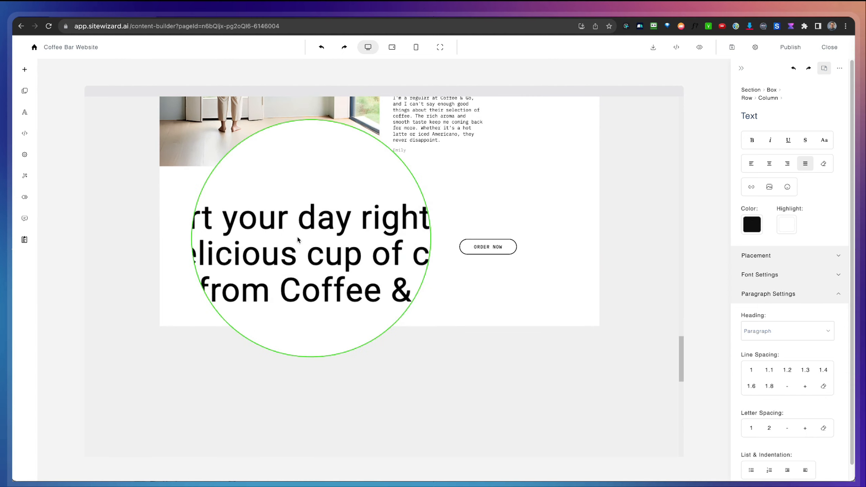
{"action": "left_click", "coordinate": [298, 240]}
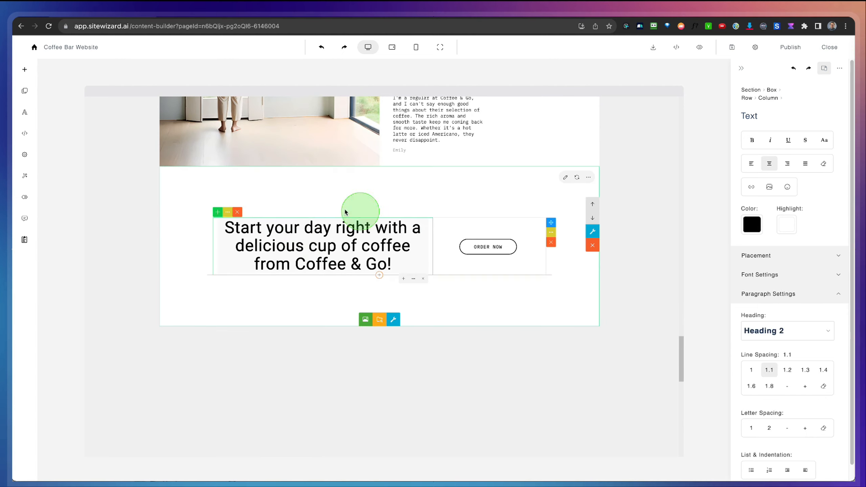
{"action": "left_click", "coordinate": [302, 250]}
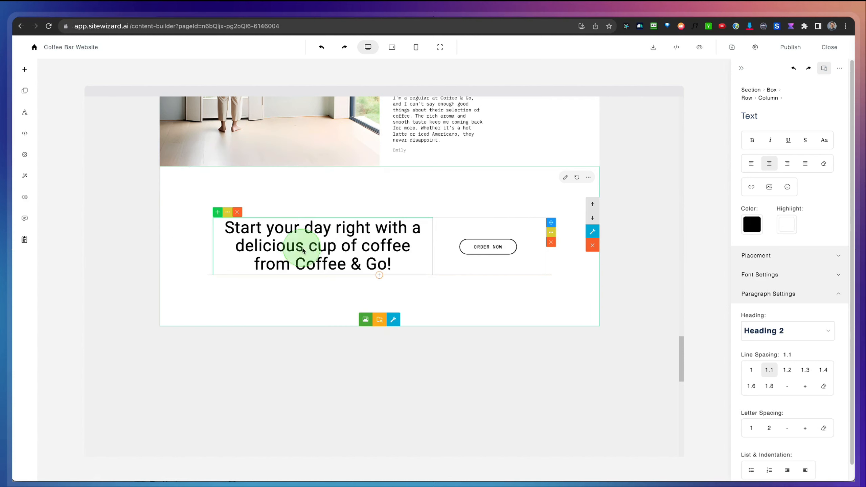
{"action": "left_click", "coordinate": [301, 221]}
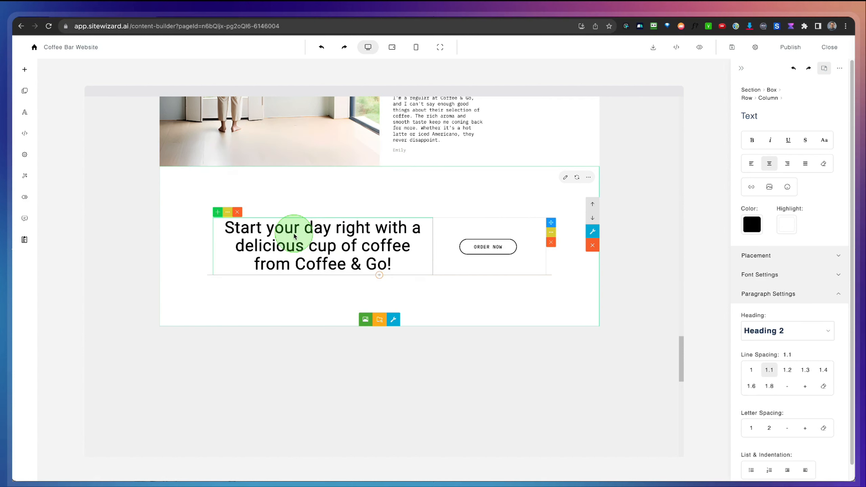
Step: Reopen the AI Assistant, insert the gradient text color example prompt, and send it for the heading with the colors changed to red to purple
{"action": "left_click", "coordinate": [26, 219]}
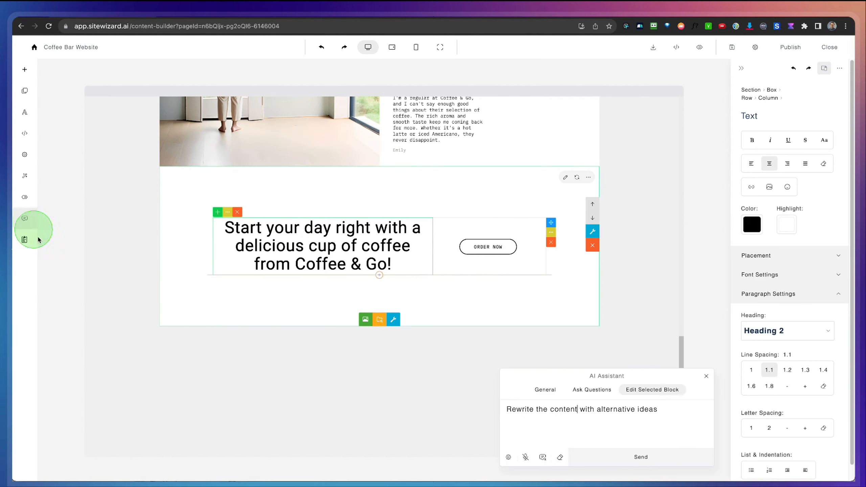
{"action": "left_click", "coordinate": [544, 457]}
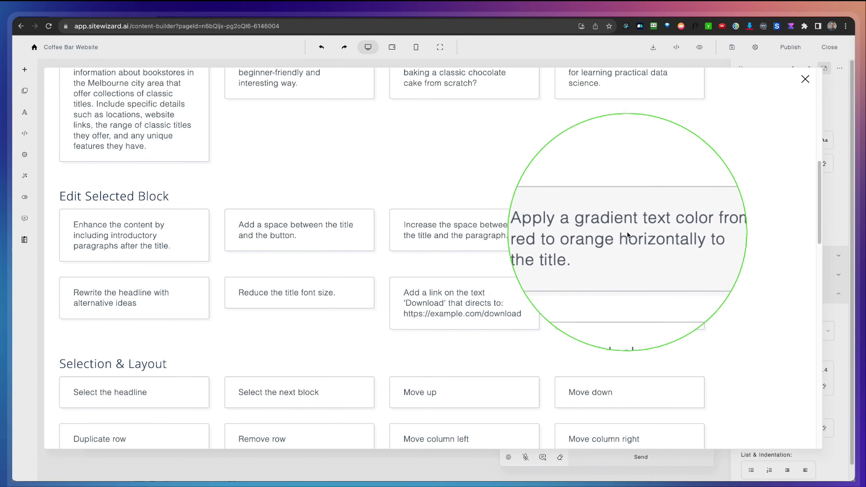
{"action": "left_click", "coordinate": [611, 236]}
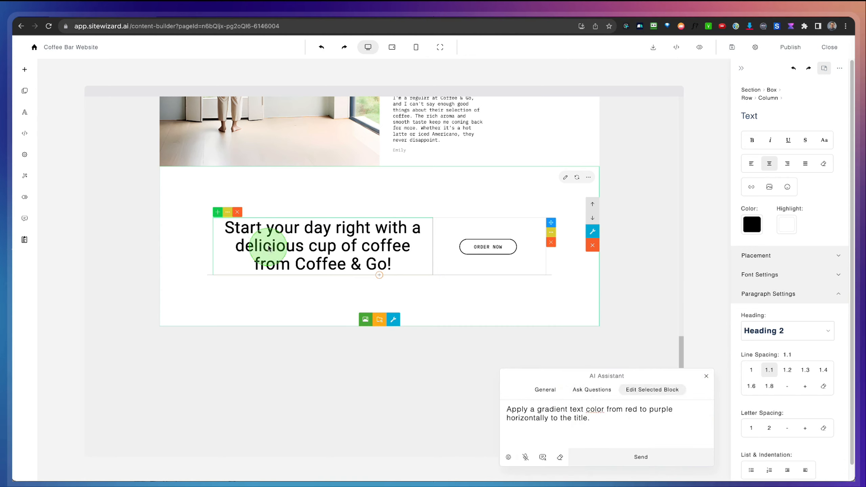
{"action": "left_click", "coordinate": [635, 457]}
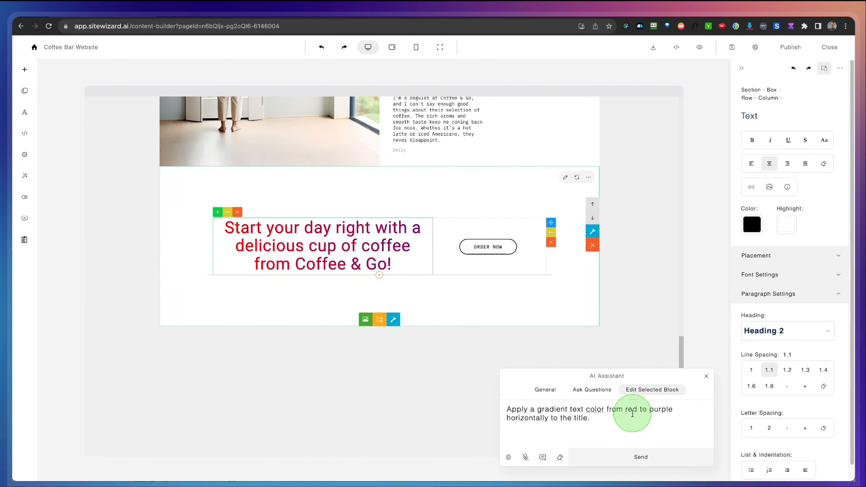
Step: Change the gradient prompt's end color to yellow, resend it for the heading, and deselect the heading
{"action": "double_click", "coordinate": [657, 412]}
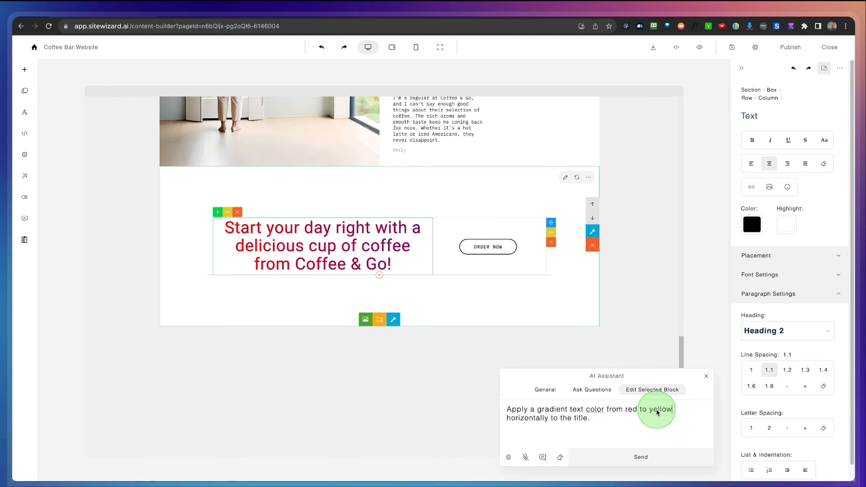
{"action": "left_click", "coordinate": [610, 462]}
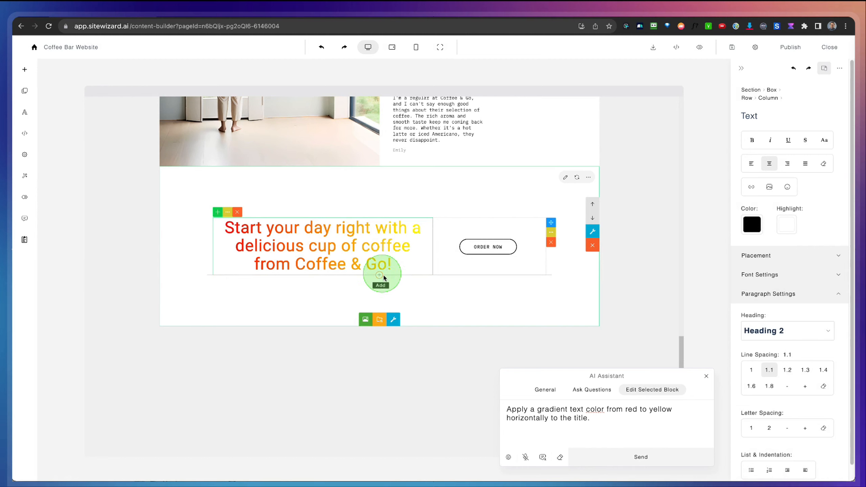
{"action": "left_click", "coordinate": [406, 283]}
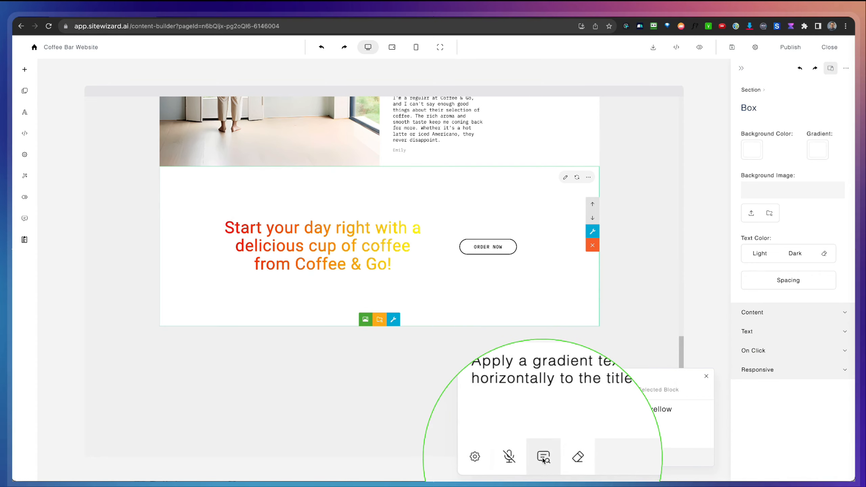
Step: Insert the General example prompt for a section containing an article on ideas for outdoor activities with a minimum of 300 words
{"action": "left_click", "coordinate": [542, 457]}
{"action": "scroll", "coordinate": [375, 307], "scroll_direction": "up", "scroll_amount": 10}
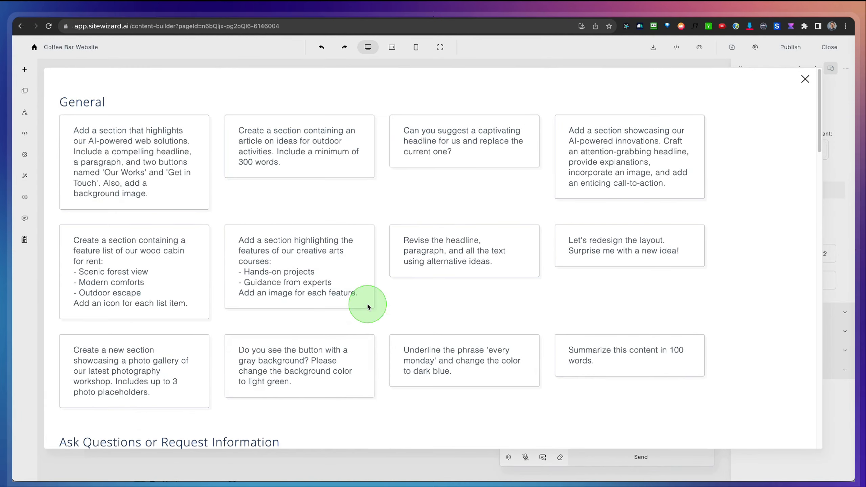
{"action": "key", "text": "ctrl"}
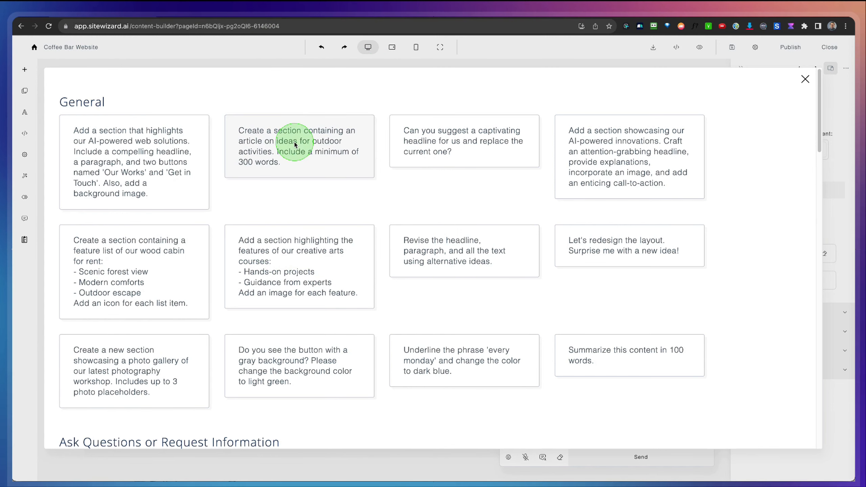
{"action": "left_click", "coordinate": [295, 145]}
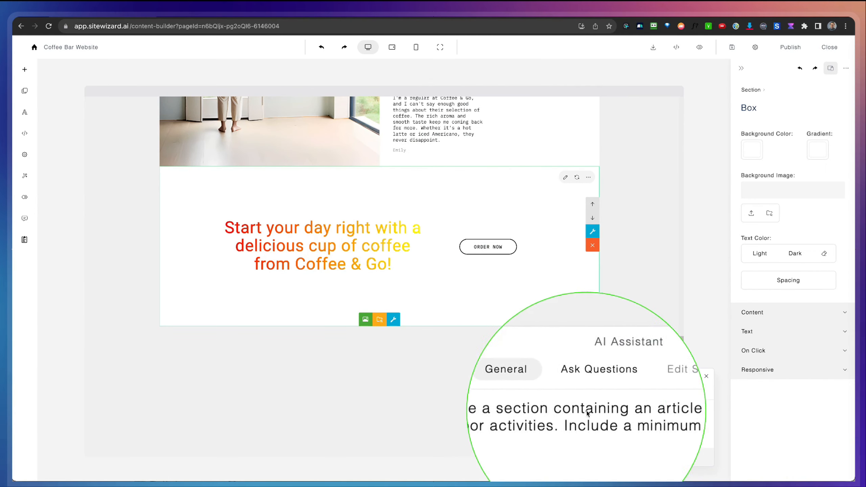
Step: Change the article topic in the prompt to "how coffe is being produced"
{"action": "left_click", "coordinate": [658, 411]}
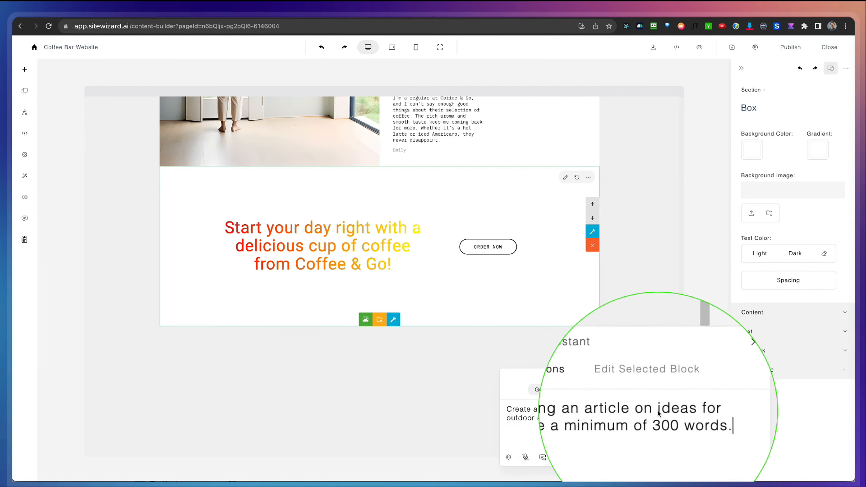
{"action": "left_click_drag", "start_coordinate": [688, 412], "coordinate": [637, 418]}
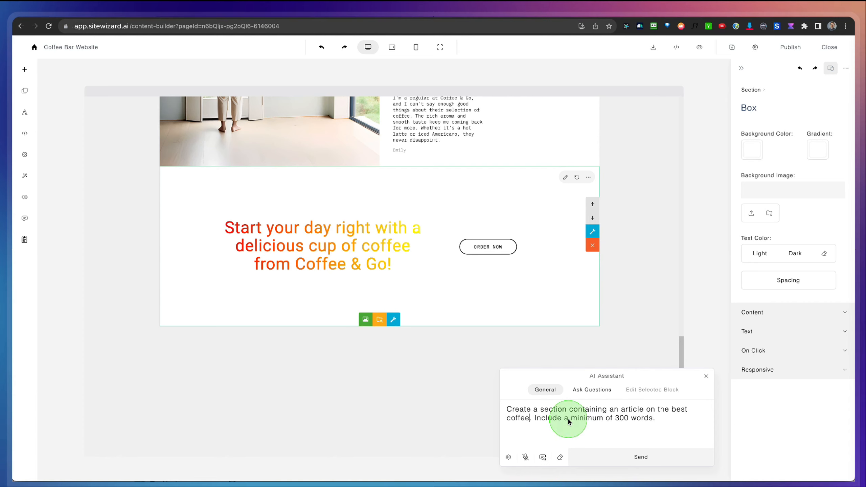
{"action": "key", "text": "BackSpace"}
{"action": "key", "text": "BackSpace"}
{"action": "key", "text": "BackSpace"}
{"action": "key", "text": "BackSpace"}
{"action": "key", "text": "BackSpace"}
{"action": "key", "text": "BackSpace"}
{"action": "key", "text": "BackSpace"}
{"action": "key", "text": "BackSpace"}
{"action": "key", "text": "BackSpace"}
{"action": "key", "text": "BackSpace"}
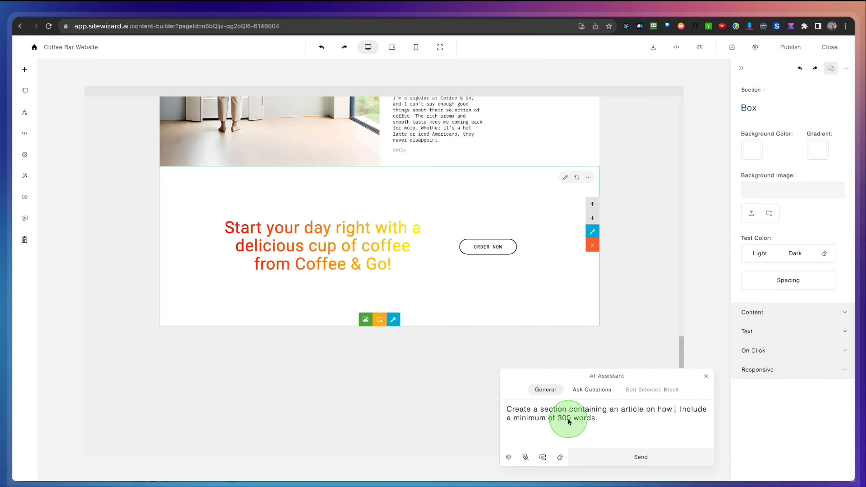
{"action": "type", "text": "coffe is be"}
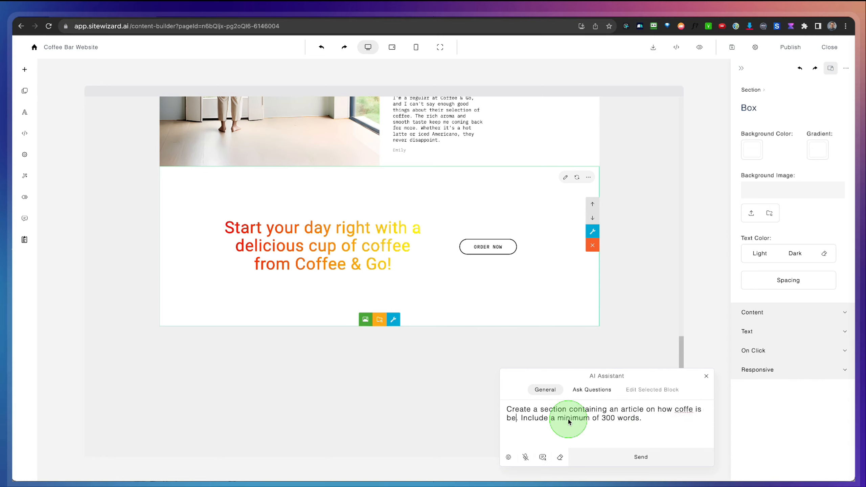
{"action": "type", "text": "ing produced"}
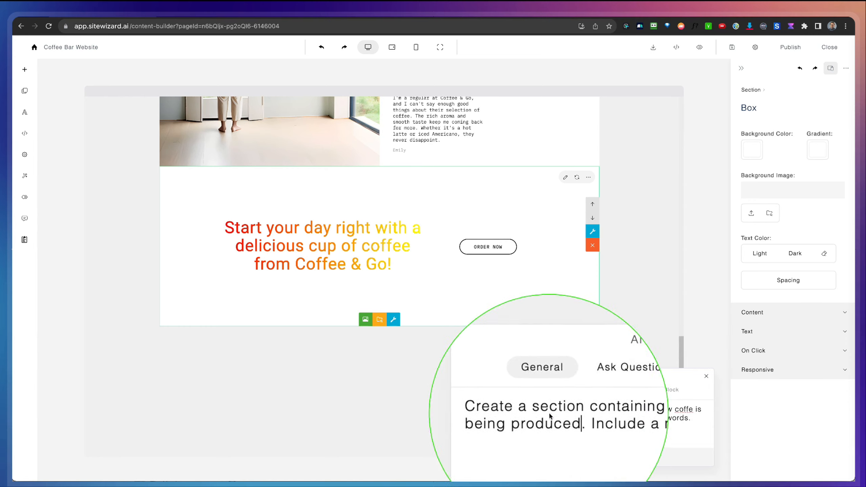
Step: Send the article prompt to generate the coffee production section and look over the generated article
{"action": "left_click", "coordinate": [638, 456]}
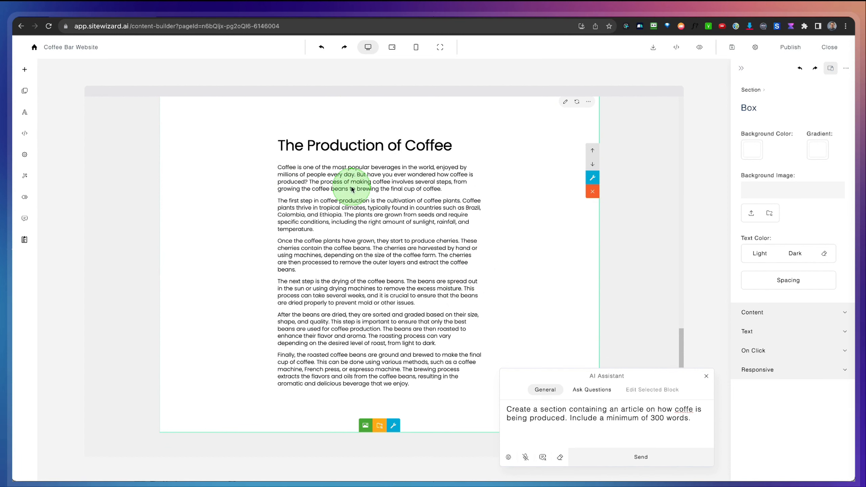
{"action": "scroll", "coordinate": [402, 235], "scroll_direction": "down", "scroll_amount": 1}
{"action": "scroll", "coordinate": [396, 225], "scroll_direction": "up", "scroll_amount": 1}
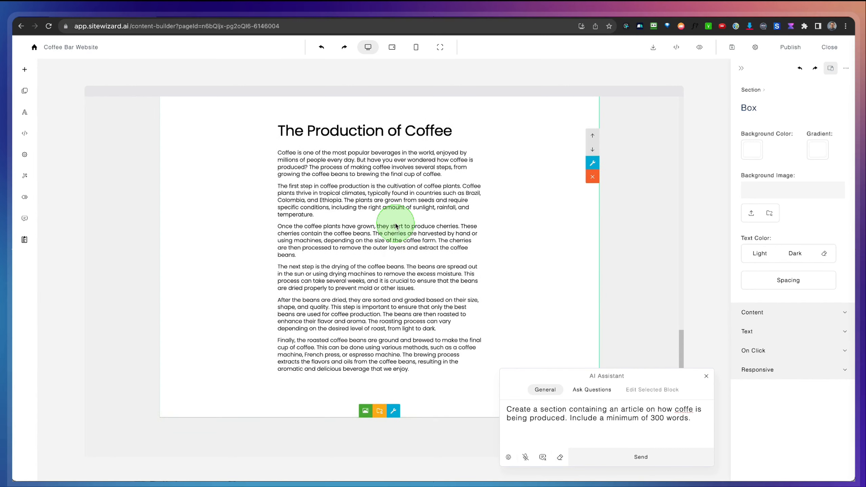
{"action": "scroll", "coordinate": [396, 222], "scroll_direction": "right", "scroll_amount": 1}
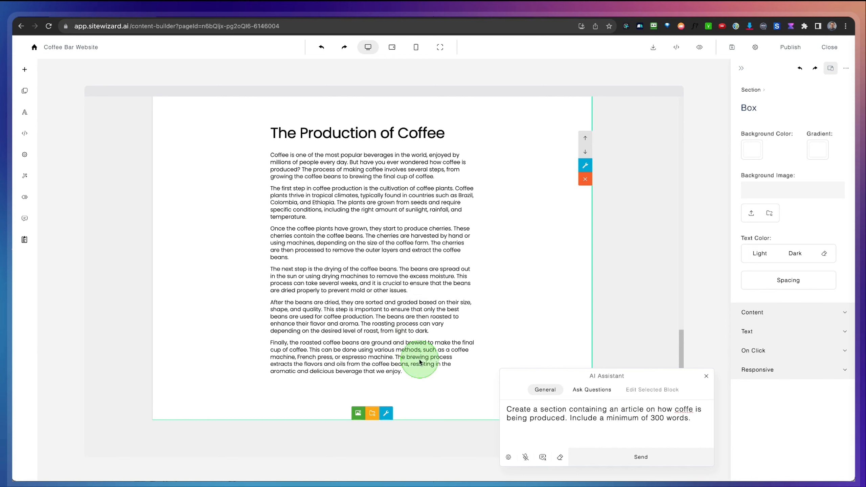
{"action": "scroll", "coordinate": [392, 311], "scroll_direction": "down", "scroll_amount": 2}
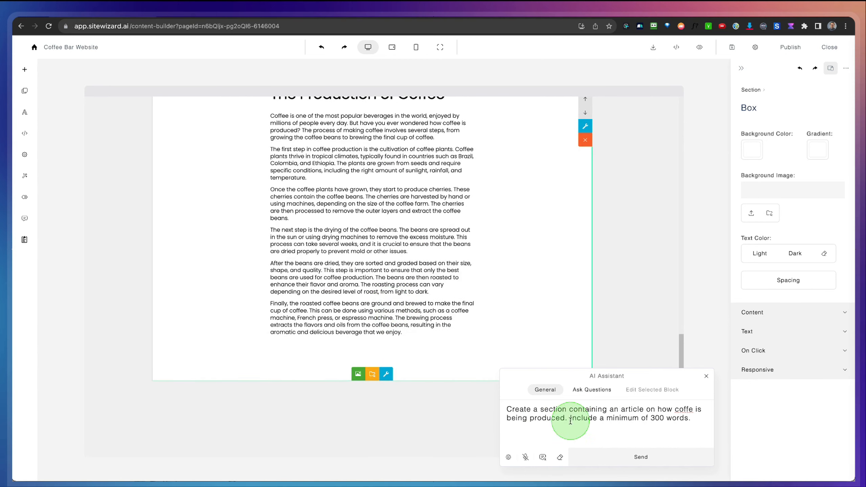
Step: Insert the photo gallery section example prompt and change its subject to "our coffee products", keeping up to 3 photo placeholders
{"action": "left_click", "coordinate": [543, 458]}
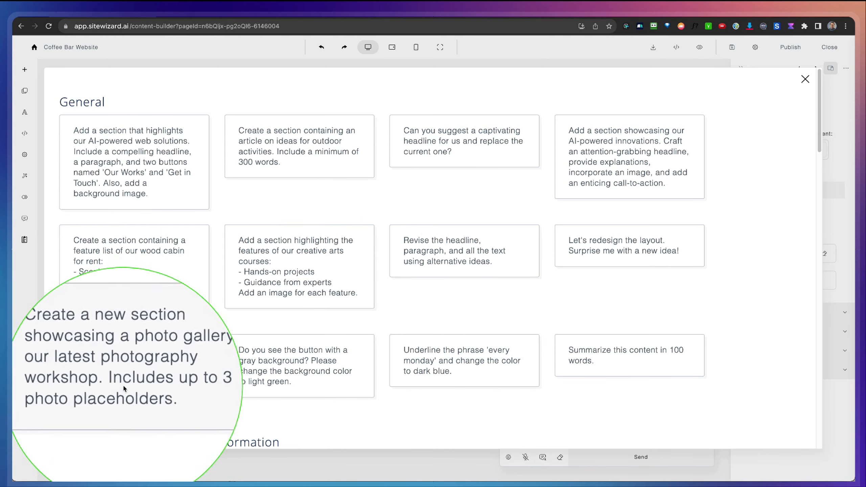
{"action": "left_click", "coordinate": [123, 383]}
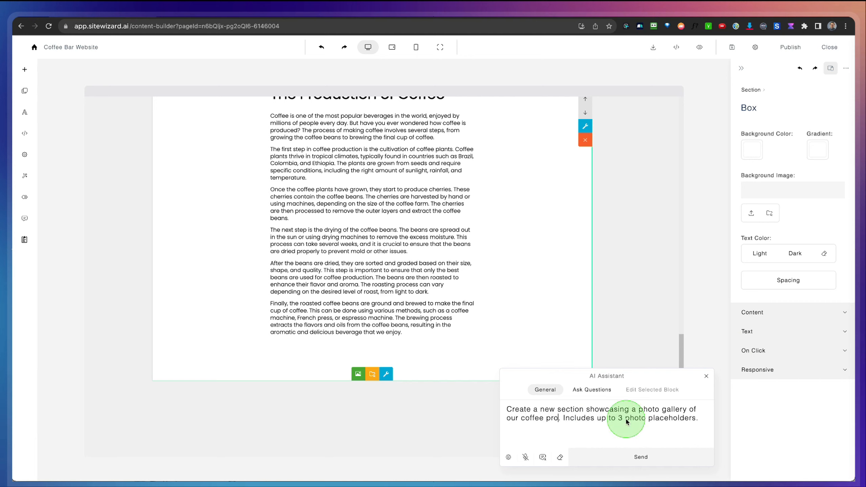
{"action": "type", "text": "s"}
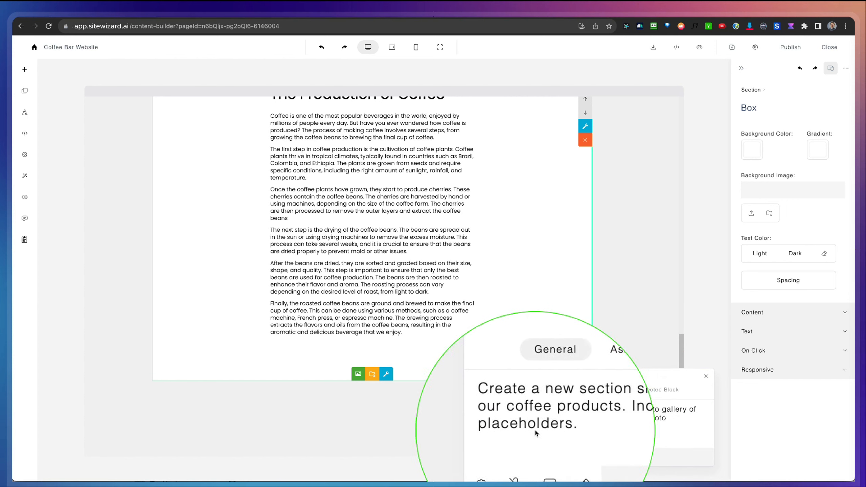
{"action": "left_click", "coordinate": [609, 427]}
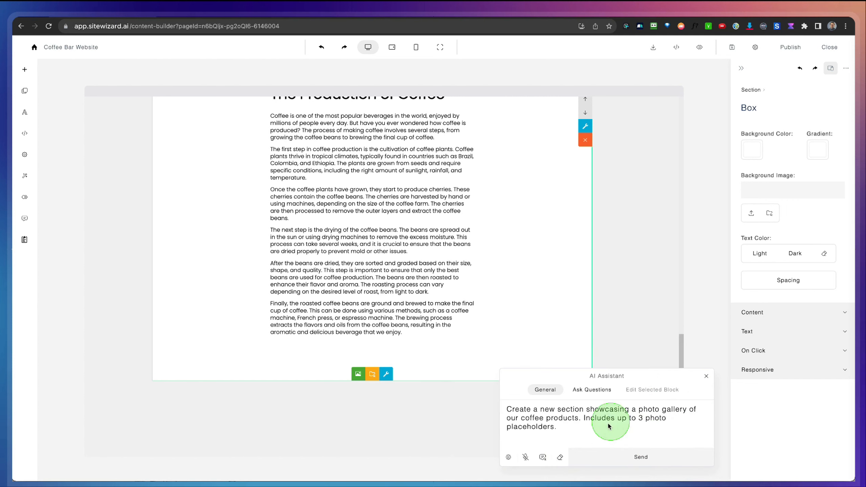
Step: Send the photo gallery prompt to generate the coffee products section, and close the AI Assistant
{"action": "left_click", "coordinate": [638, 459]}
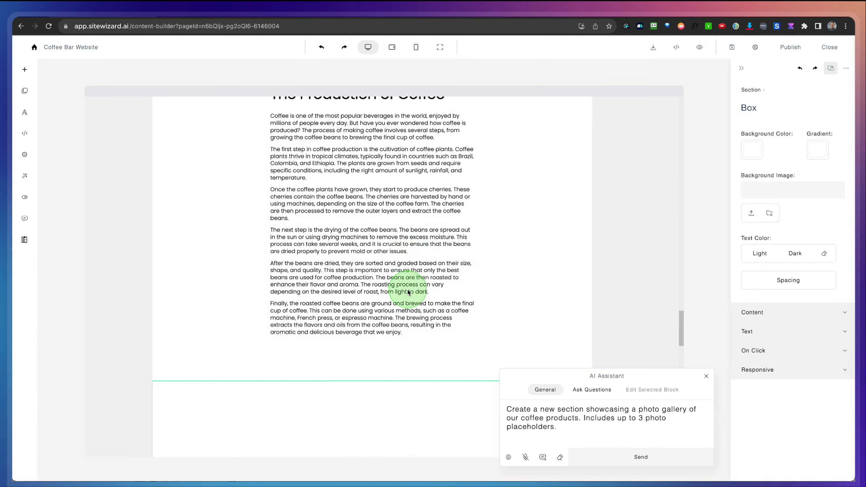
{"action": "scroll", "coordinate": [415, 285], "scroll_direction": "down", "scroll_amount": 7}
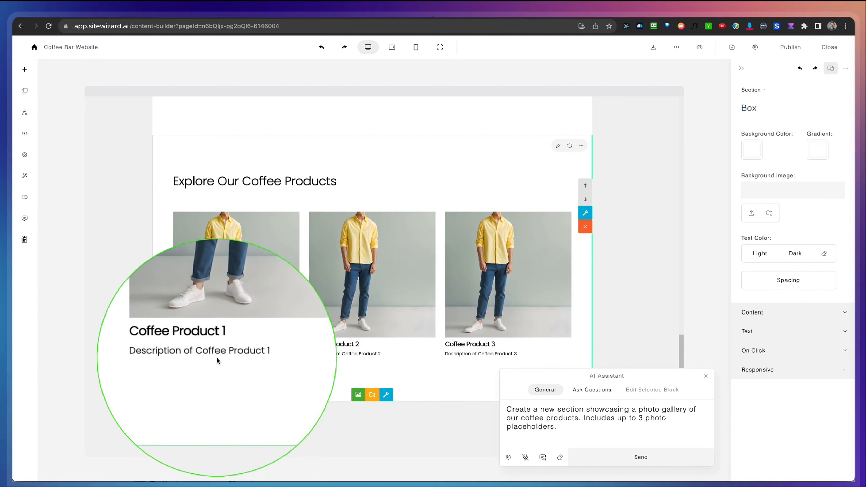
{"action": "left_click", "coordinate": [706, 375]}
Step: Replace the Coffee Product 1 placeholder image with the latte-pouring photo found by searching the media library for "coffee"
{"action": "left_click", "coordinate": [251, 261]}
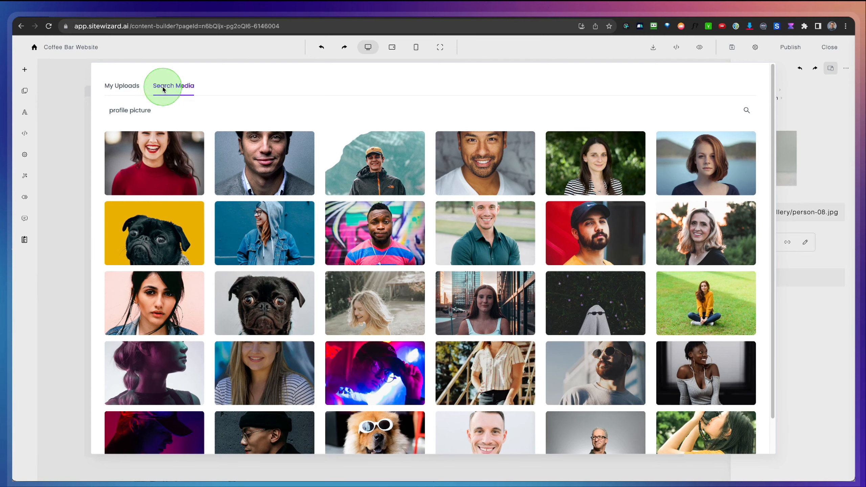
{"action": "triple_click", "coordinate": [144, 111]}
{"action": "type", "text": "co"}
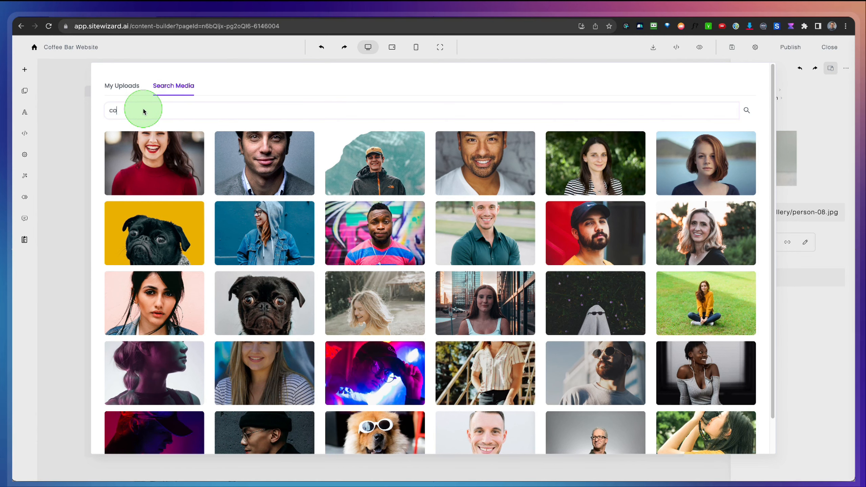
{"action": "type", "text": "ffee"}
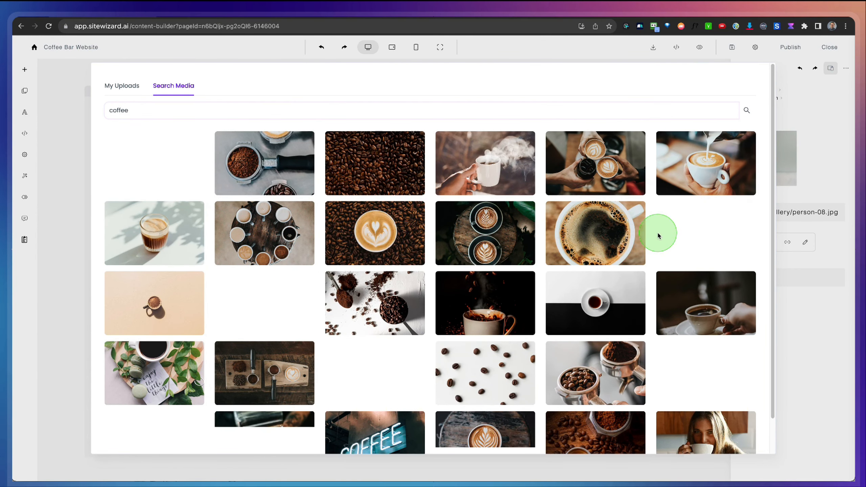
{"action": "left_click", "coordinate": [714, 177]}
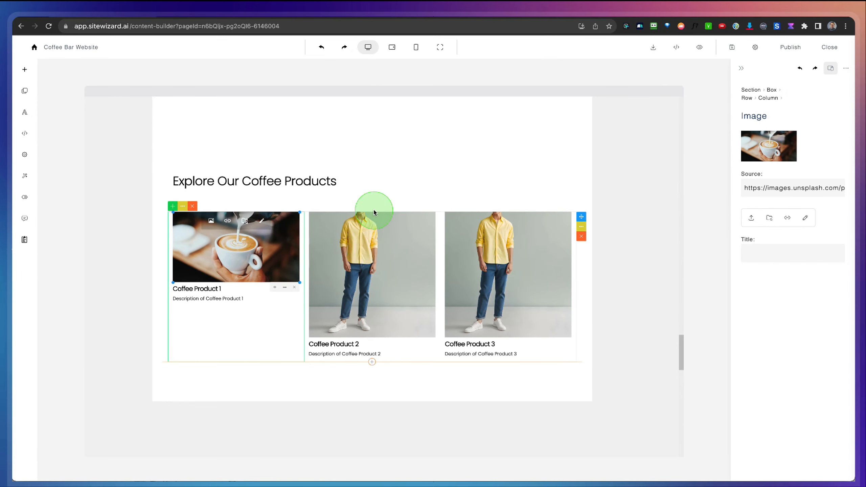
Step: Select the body text of "The Production of Coffee" article and open the AI Assistant in Edit Selected Block mode
{"action": "scroll", "coordinate": [524, 243], "scroll_direction": "up", "scroll_amount": 10}
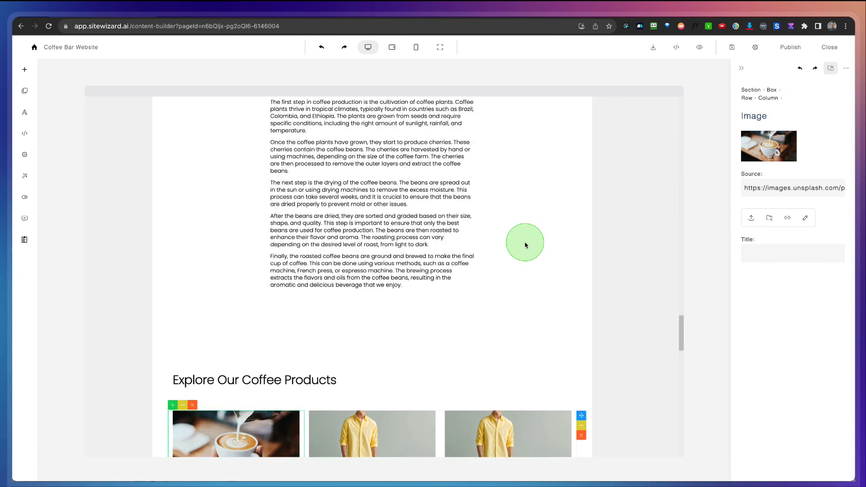
{"action": "scroll", "coordinate": [526, 244], "scroll_direction": "down", "scroll_amount": 8}
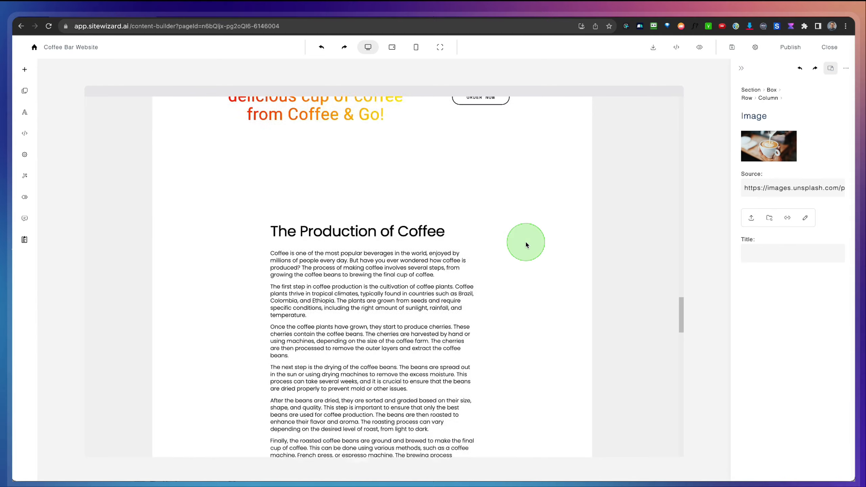
{"action": "scroll", "coordinate": [387, 292], "scroll_direction": "down", "scroll_amount": 5}
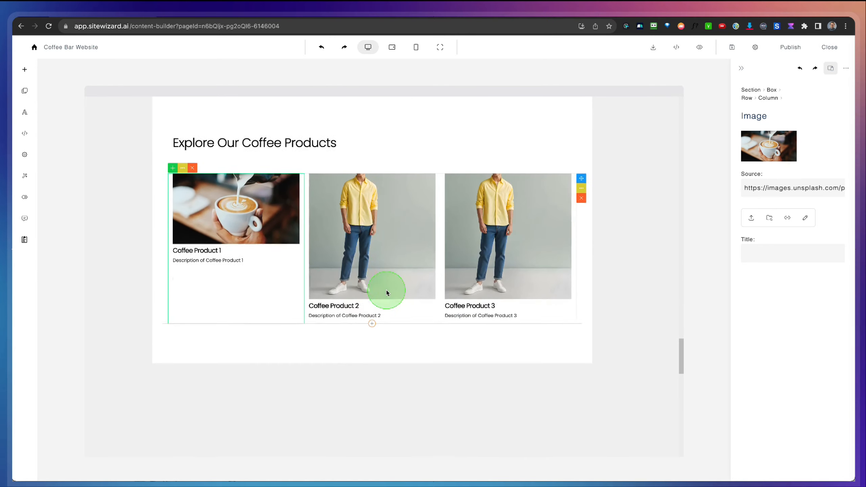
{"action": "scroll", "coordinate": [332, 343], "scroll_direction": "up", "scroll_amount": 3}
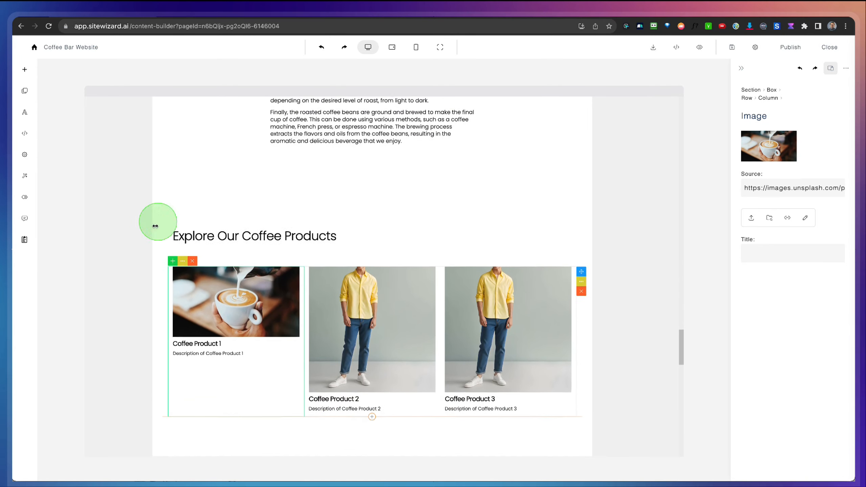
{"action": "left_click", "coordinate": [192, 261]}
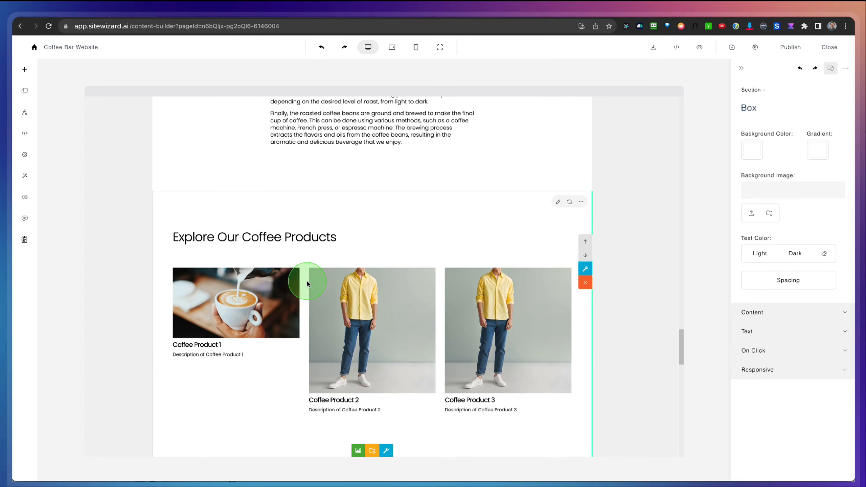
{"action": "scroll", "coordinate": [307, 284], "scroll_direction": "up", "scroll_amount": 6}
{"action": "left_click", "coordinate": [283, 280]}
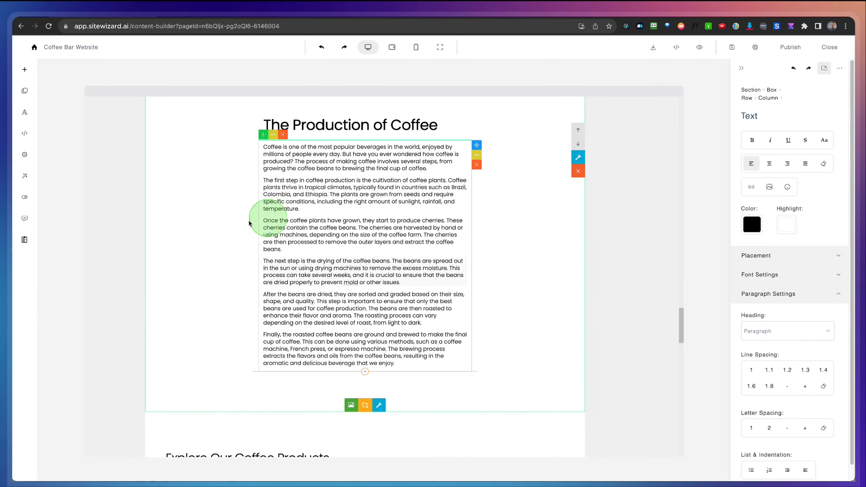
{"action": "left_click", "coordinate": [25, 218]}
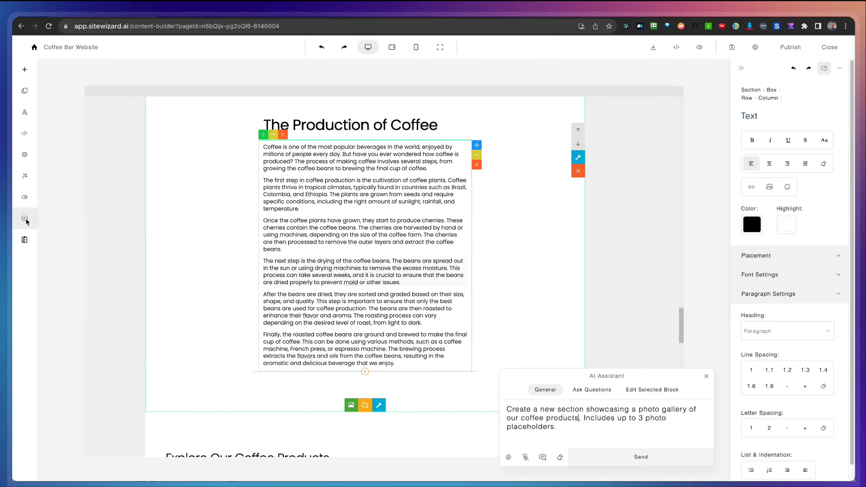
{"action": "left_click", "coordinate": [644, 391]}
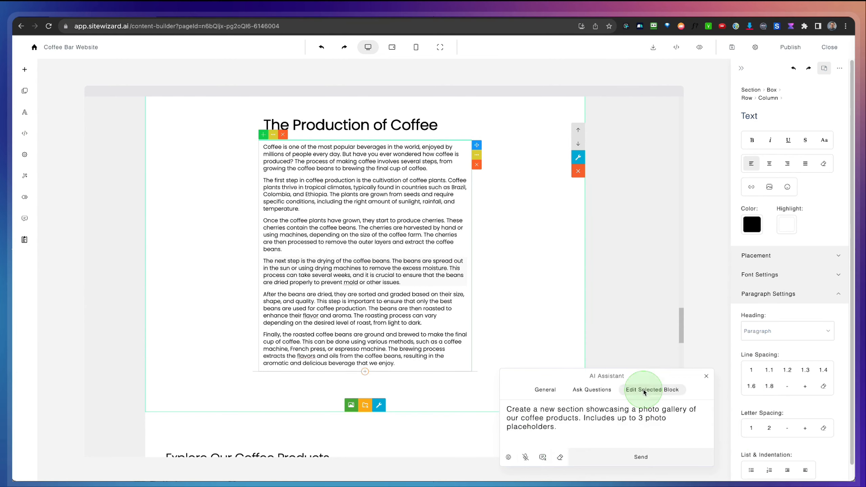
Step: Examine the AI Assistant's example prompts, especially those for editing a selected block, and close the list without choosing one
{"action": "left_click", "coordinate": [542, 456]}
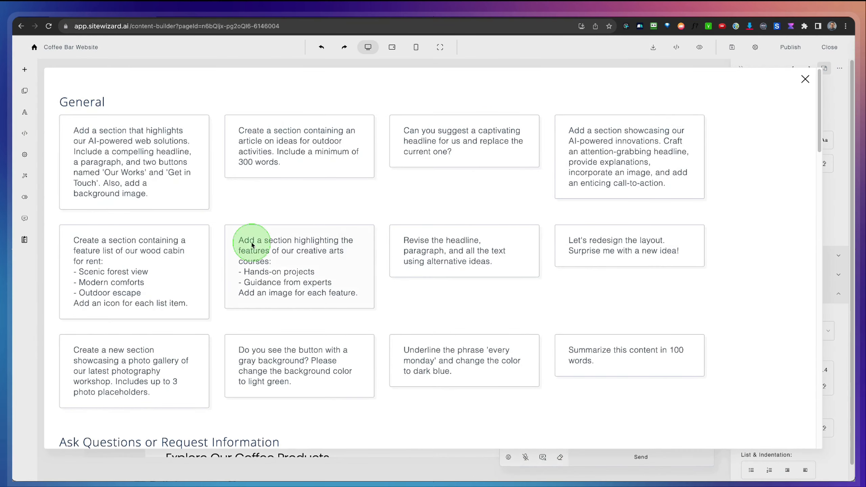
{"action": "scroll", "coordinate": [290, 284], "scroll_direction": "down", "scroll_amount": 8}
{"action": "scroll", "coordinate": [184, 278], "scroll_direction": "up", "scroll_amount": 8}
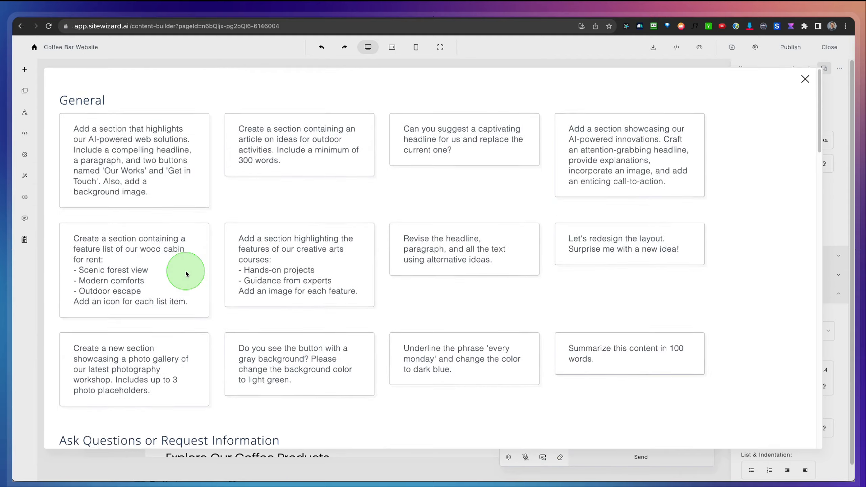
{"action": "left_click", "coordinate": [812, 80]}
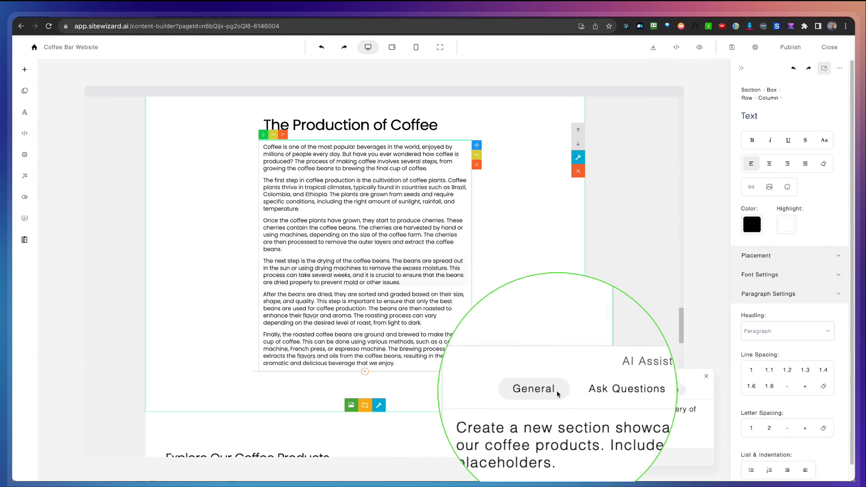
{"action": "left_click", "coordinate": [651, 390]}
{"action": "left_click", "coordinate": [625, 430]}
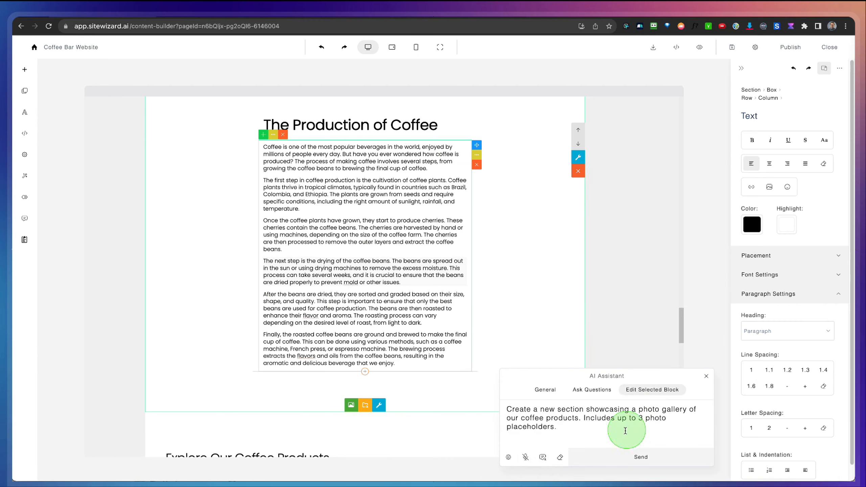
{"action": "left_click", "coordinate": [542, 457]}
{"action": "scroll", "coordinate": [291, 271], "scroll_direction": "down", "scroll_amount": 8}
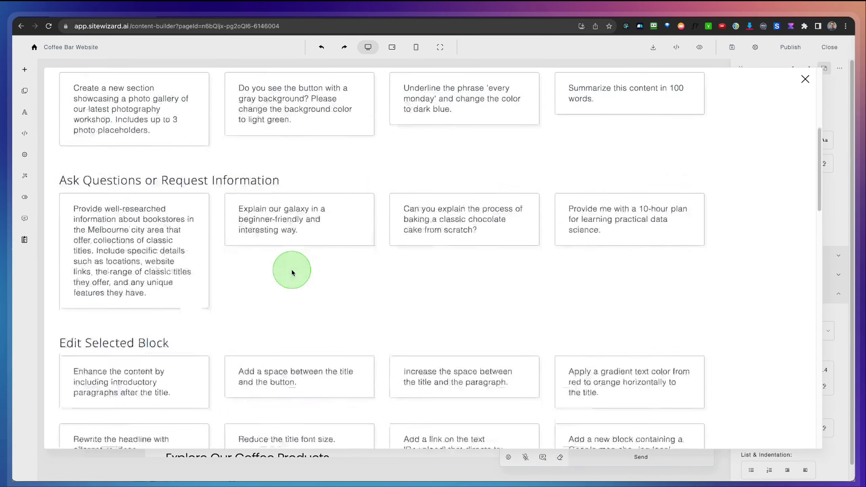
{"action": "scroll", "coordinate": [292, 271], "scroll_direction": "down", "scroll_amount": 4}
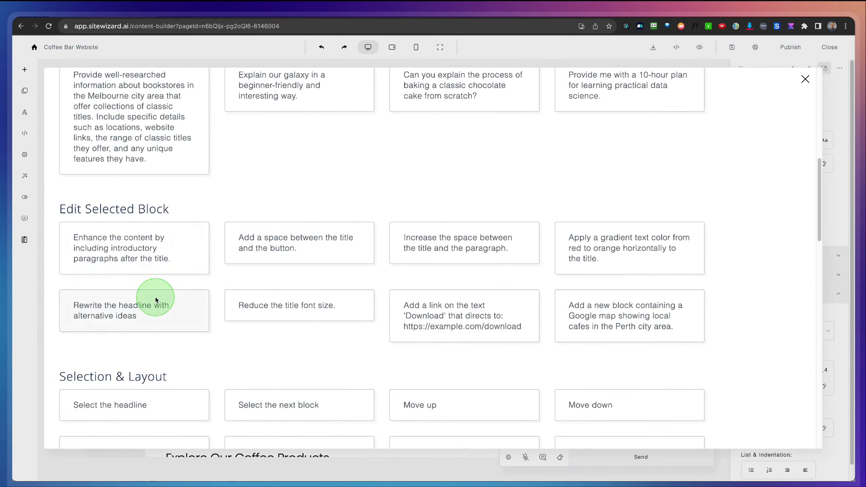
{"action": "scroll", "coordinate": [155, 299], "scroll_direction": "down", "scroll_amount": 2}
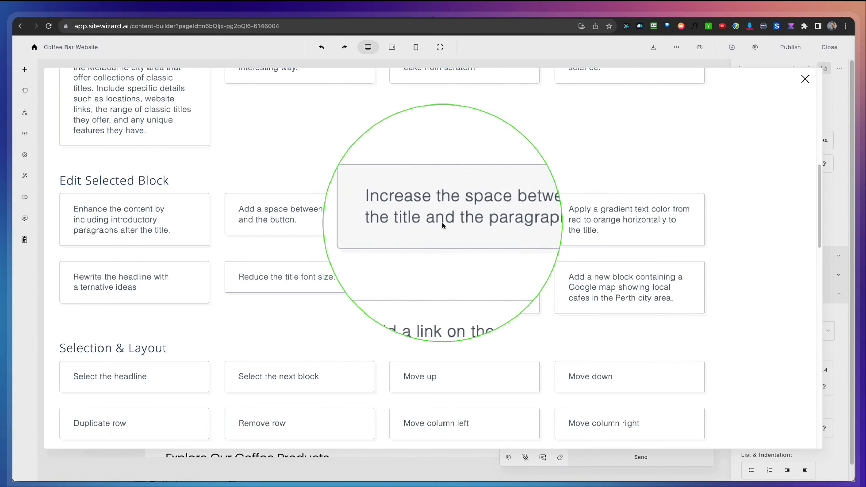
{"action": "scroll", "coordinate": [332, 268], "scroll_direction": "up", "scroll_amount": 1}
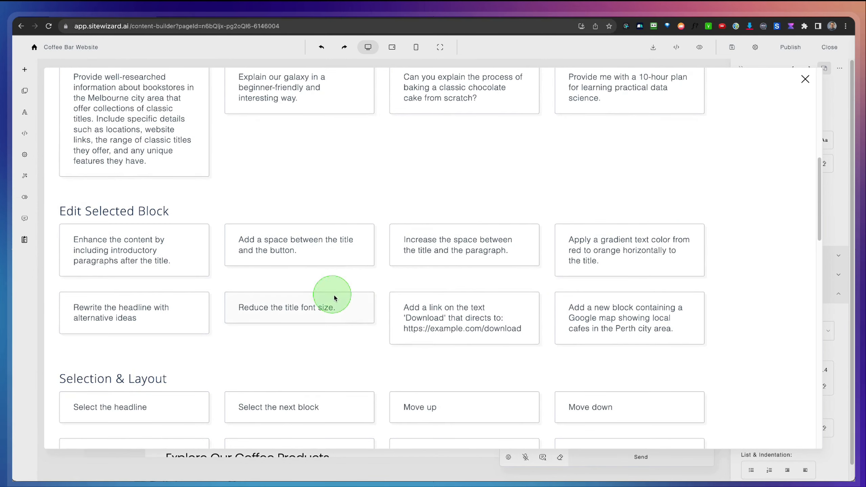
{"action": "left_click", "coordinate": [804, 79]}
{"action": "scroll", "coordinate": [504, 240], "scroll_direction": "up", "scroll_amount": 1}
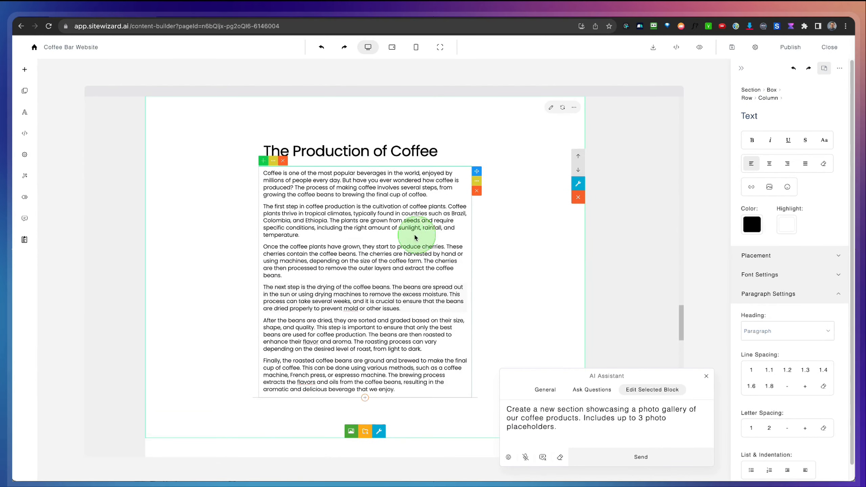
Step: Replace the old prompt with a request to make the background yellow and send it for the article text
{"action": "left_click", "coordinate": [411, 235]}
{"action": "left_click", "coordinate": [259, 213]}
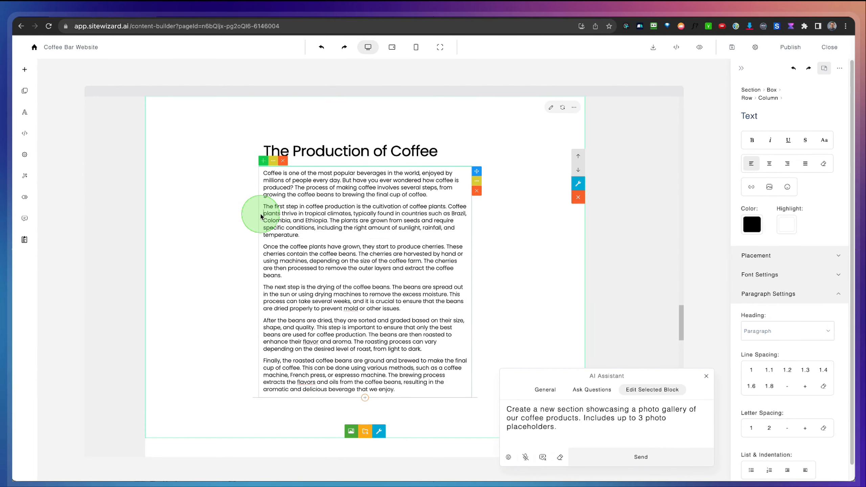
{"action": "left_click_drag", "start_coordinate": [596, 424], "coordinate": [499, 411]}
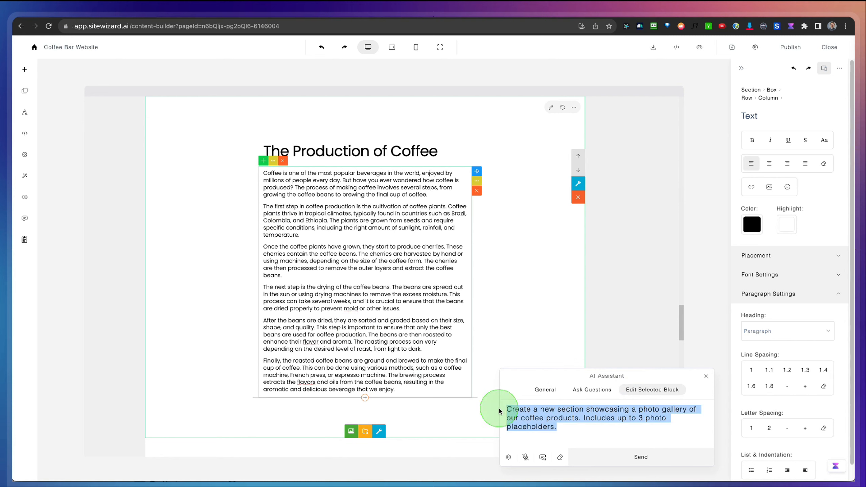
{"action": "key", "text": "BackSpace"}
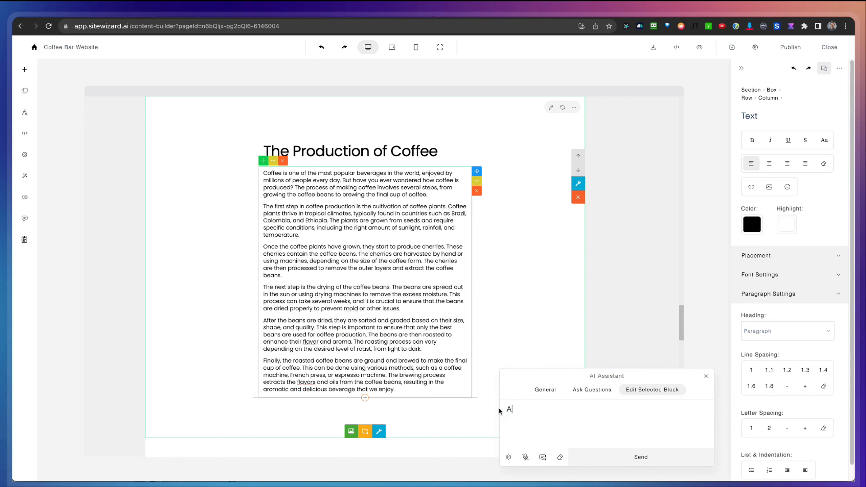
{"action": "left_click", "coordinate": [499, 412]}
{"action": "type", "text": "Add"}
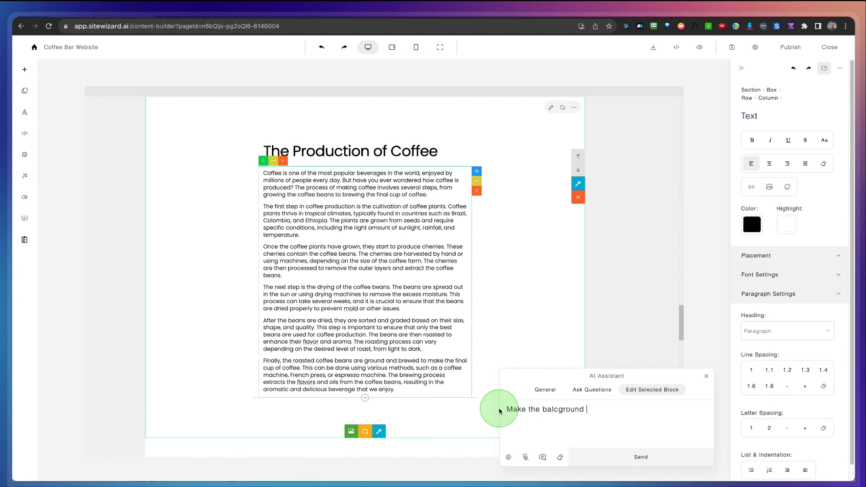
{"action": "key", "text": "Return"}
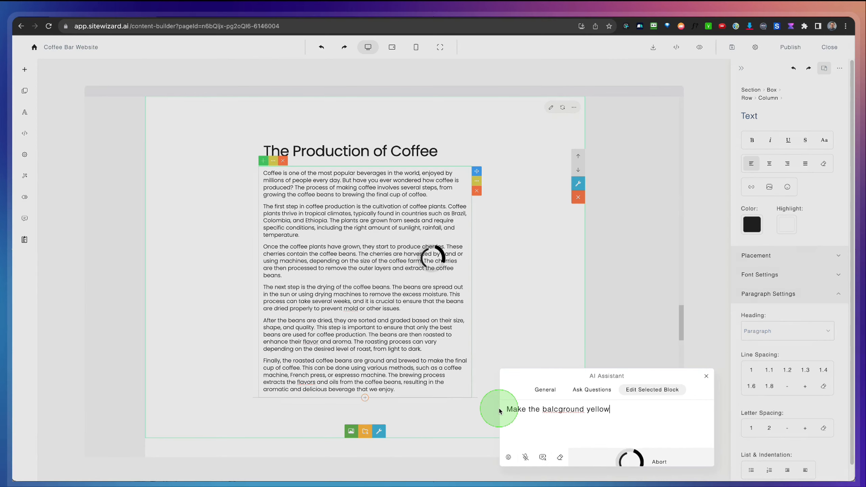
Step: Undo the yellow background on the coffee production article text
{"action": "double_click", "coordinate": [562, 409]}
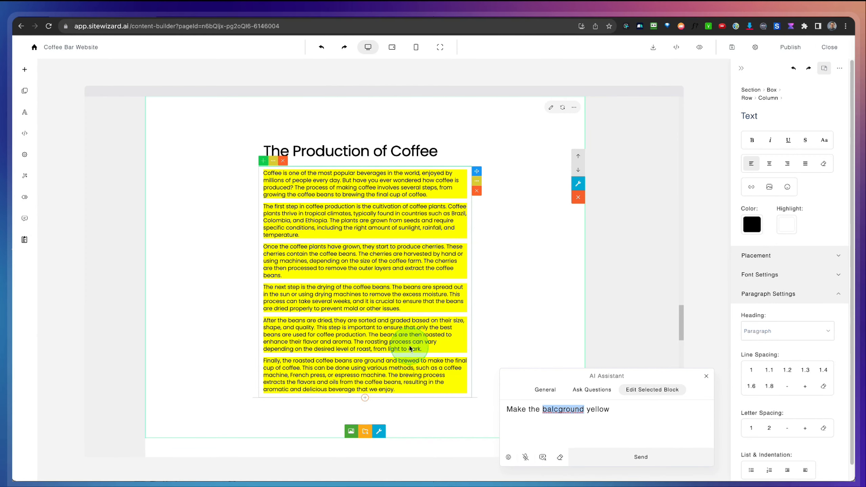
{"action": "left_click", "coordinate": [261, 241]}
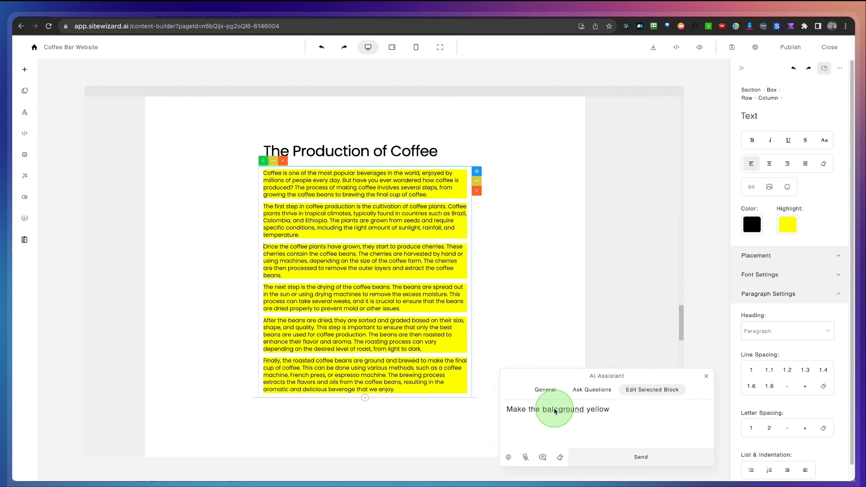
{"action": "left_click", "coordinate": [321, 47]}
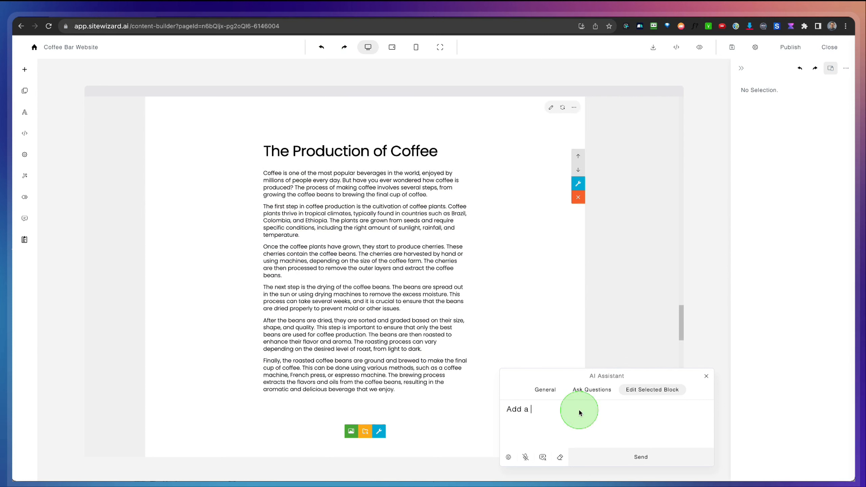
Step: Enter the prompt "Add a 2 pixel blue border", reselect the article text block and send the request
{"action": "type", "text": "1"}
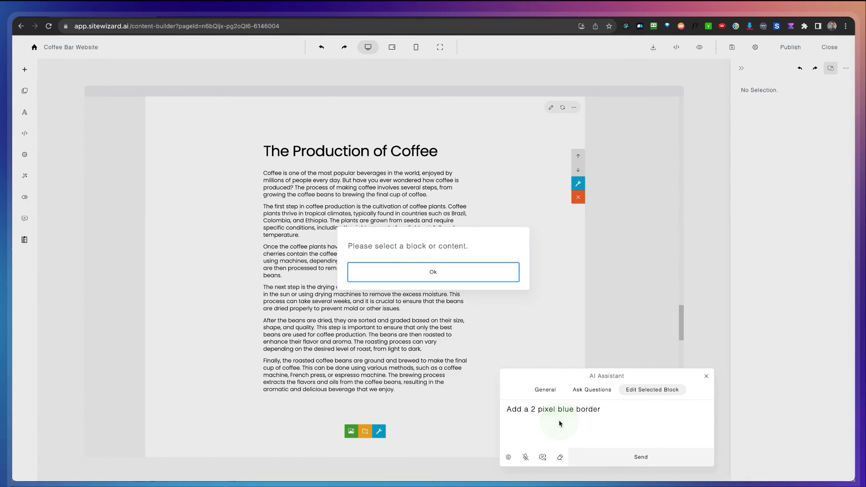
{"action": "left_click", "coordinate": [410, 271]}
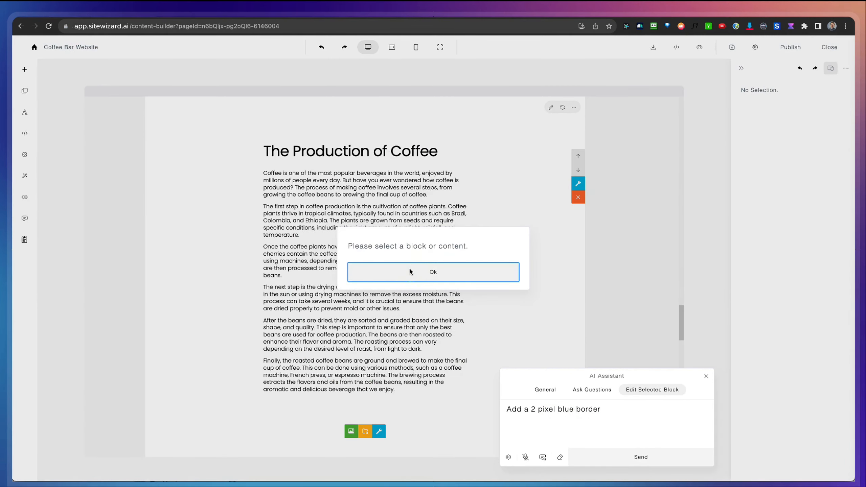
{"action": "left_click", "coordinate": [460, 284]}
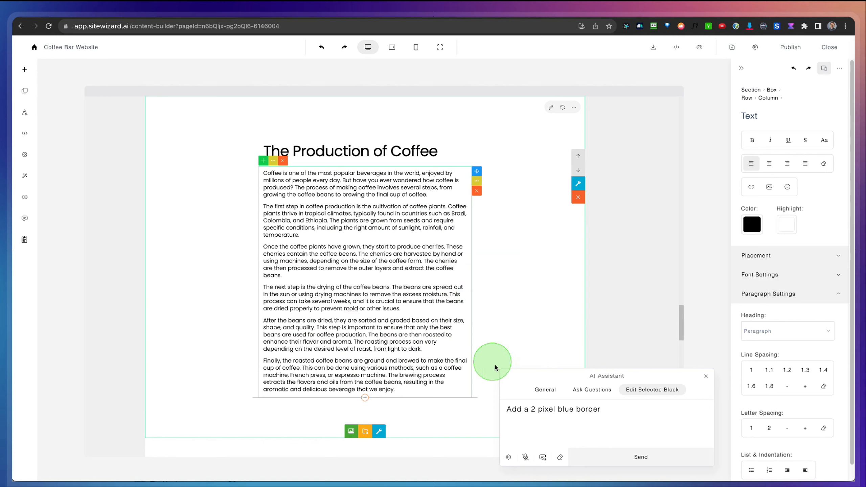
{"action": "left_click", "coordinate": [625, 457]}
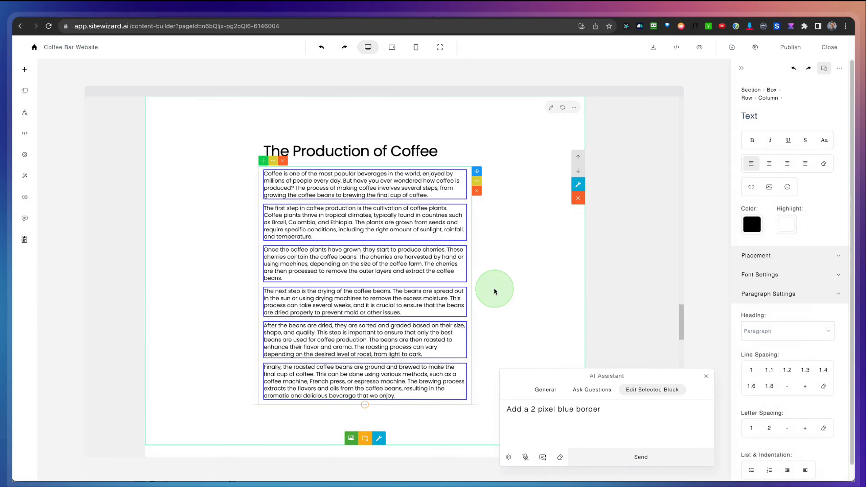
Step: Select the coffee production section, replace the prompt with "Add a photo background" and send it, checking the section's background
{"action": "left_click", "coordinate": [494, 288]}
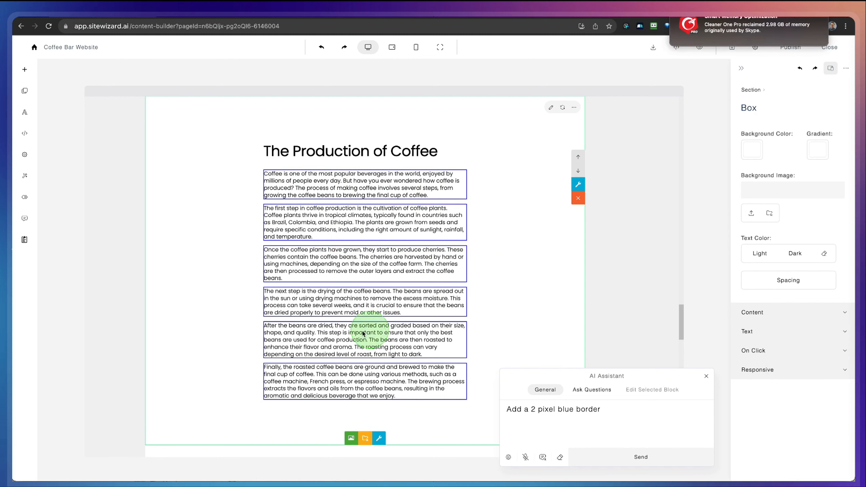
{"action": "triple_click", "coordinate": [568, 414]}
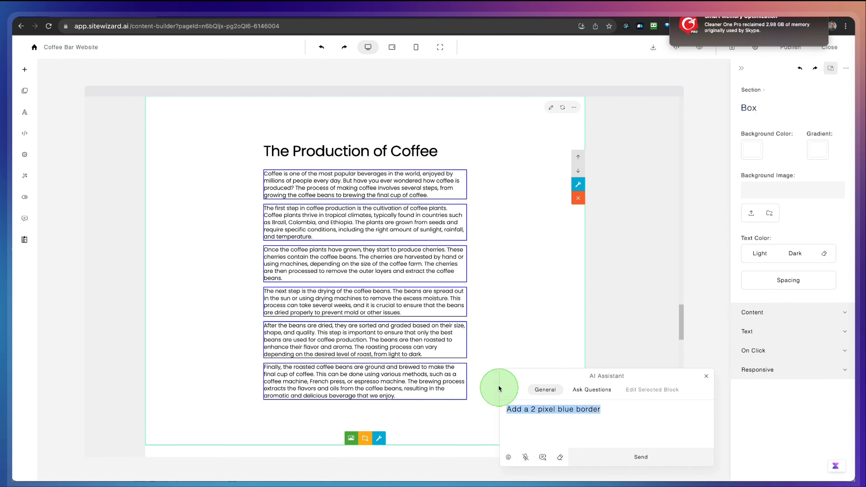
{"action": "scroll", "coordinate": [453, 300], "scroll_direction": "up", "scroll_amount": 3}
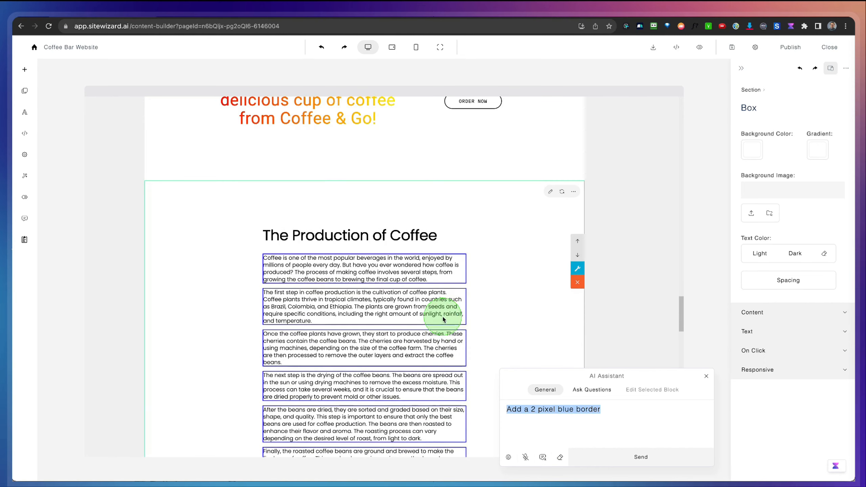
{"action": "left_click", "coordinate": [488, 278]}
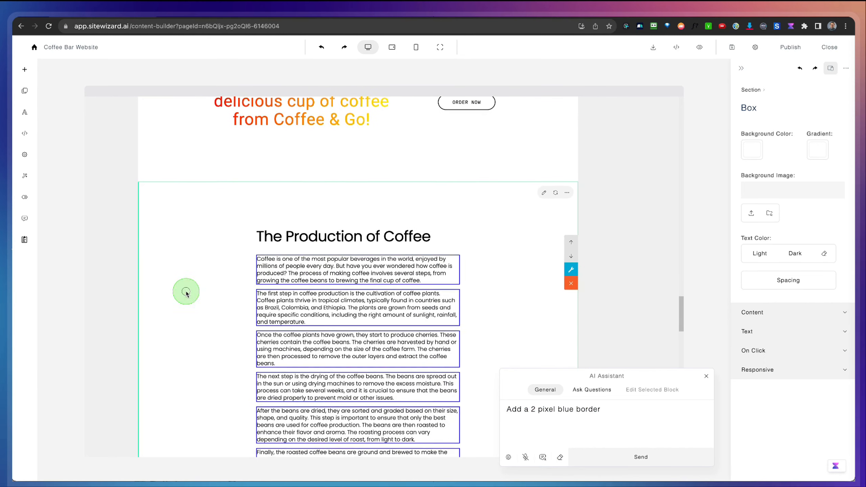
{"action": "scroll", "coordinate": [185, 290], "scroll_direction": "down", "scroll_amount": 2}
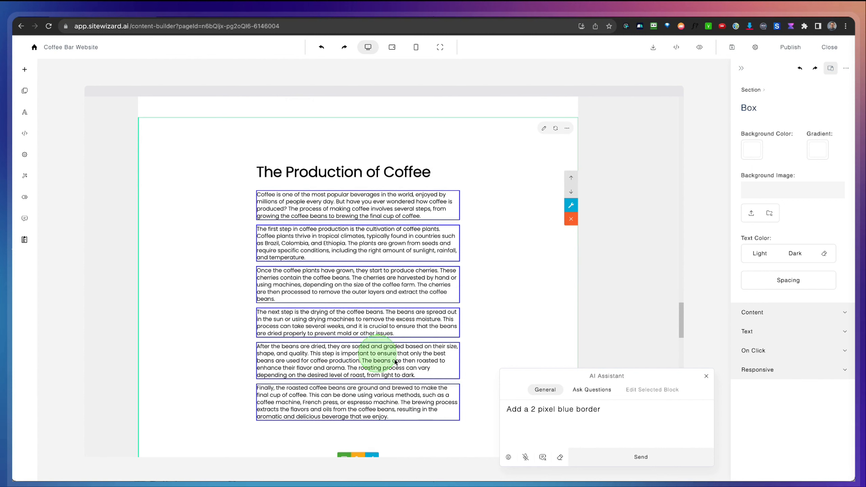
{"action": "left_click_drag", "start_coordinate": [587, 418], "coordinate": [494, 407]}
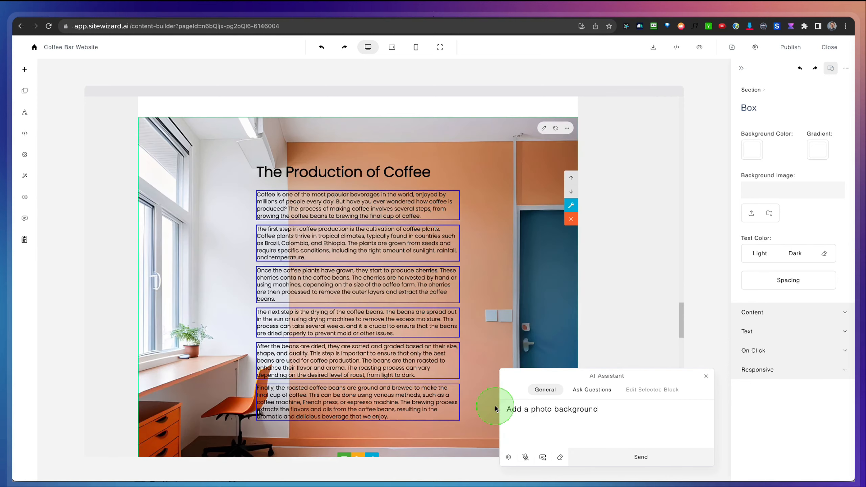
{"action": "scroll", "coordinate": [499, 336], "scroll_direction": "down", "scroll_amount": 3}
{"action": "scroll", "coordinate": [499, 336], "scroll_direction": "up", "scroll_amount": 2}
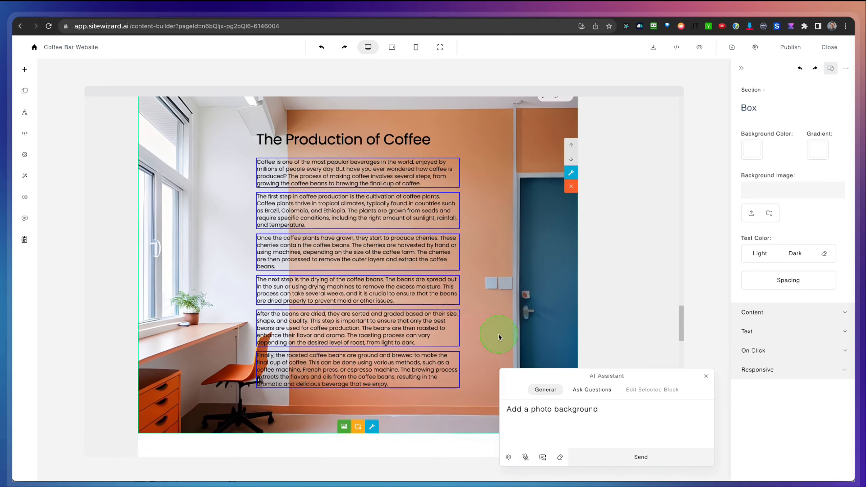
{"action": "left_click", "coordinate": [546, 243]}
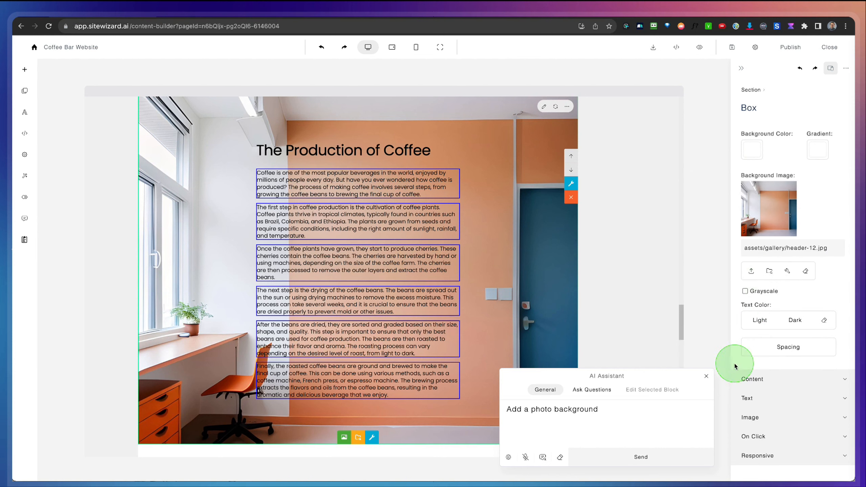
Step: Select the article's first paragraph and send the prompt "Make the font bigger" to enlarge its text
{"action": "left_click", "coordinate": [342, 194]}
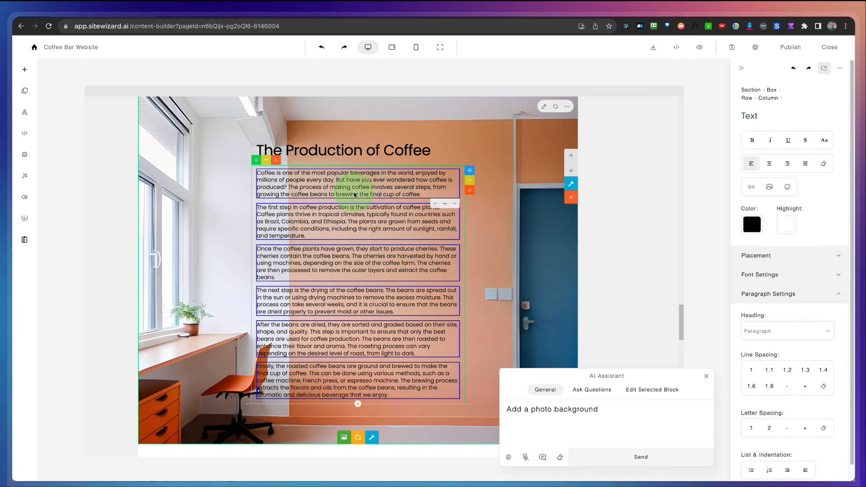
{"action": "left_click_drag", "start_coordinate": [603, 410], "coordinate": [504, 408]}
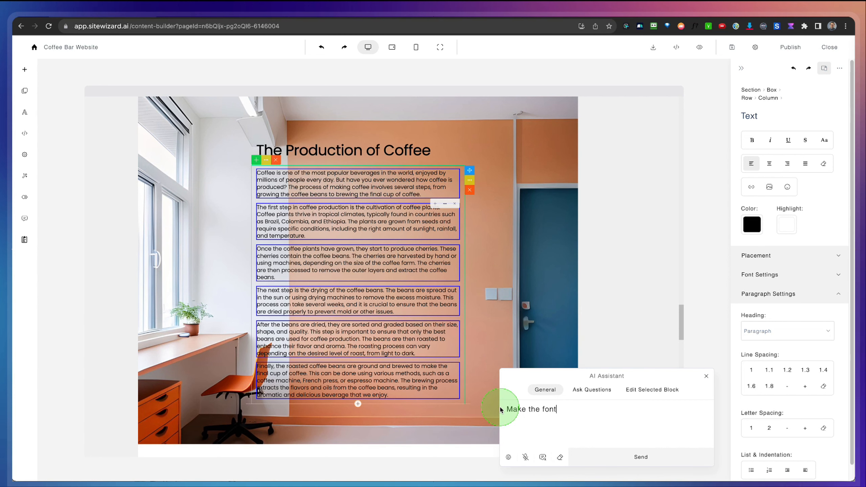
{"action": "type", "text": "Make the font bigger"}
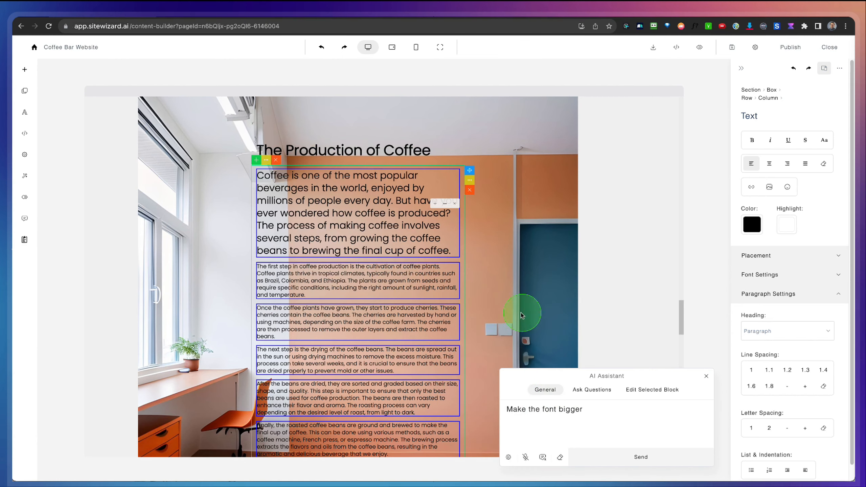
Step: Send the "Make the font bigger" prompt repeatedly for the testimonial text in the About section
{"action": "scroll", "coordinate": [520, 315], "scroll_direction": "up", "scroll_amount": 20}
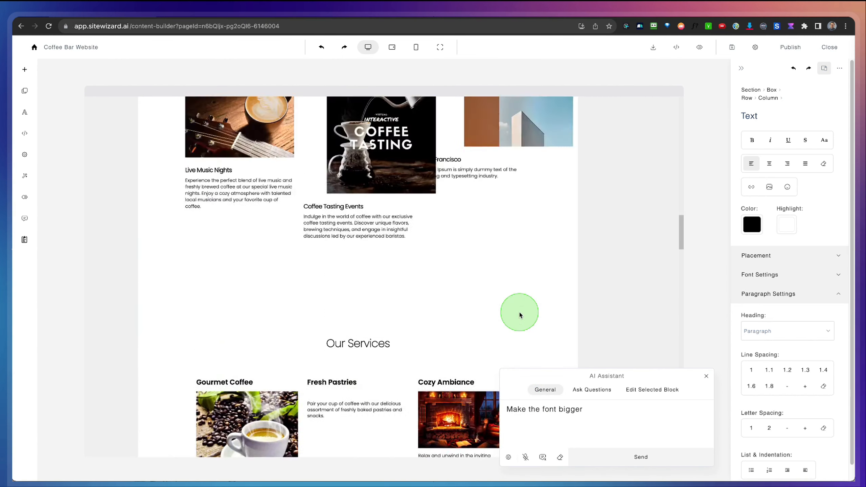
{"action": "scroll", "coordinate": [519, 311], "scroll_direction": "up", "scroll_amount": 15}
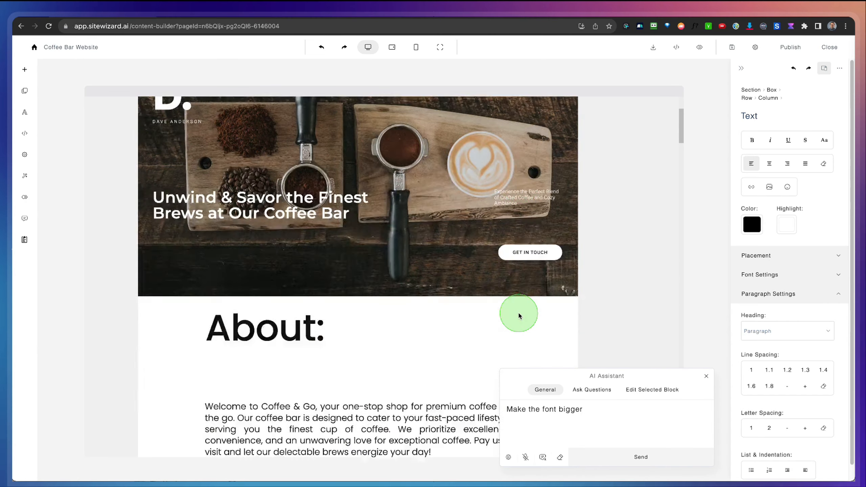
{"action": "scroll", "coordinate": [519, 312], "scroll_direction": "down", "scroll_amount": 5}
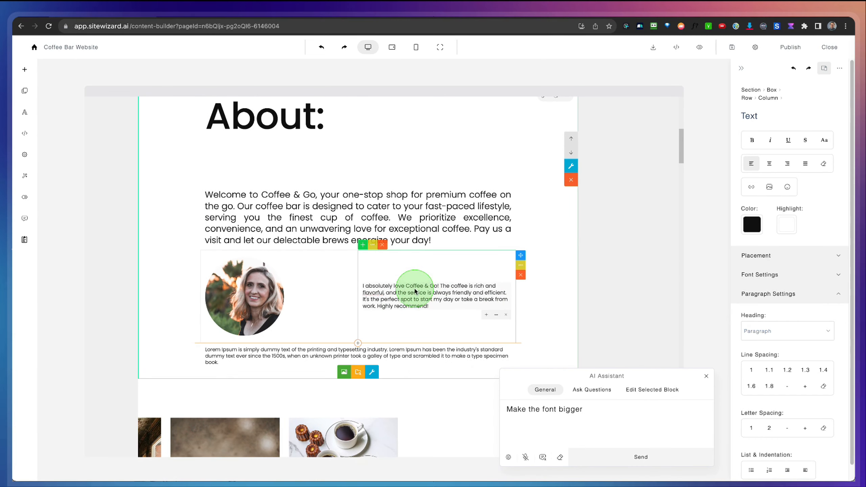
{"action": "left_click", "coordinate": [593, 413]}
{"action": "key", "text": "Return"}
{"action": "key", "text": "Return"}
{"action": "key", "text": "Return"}
{"action": "key", "text": "Return"}
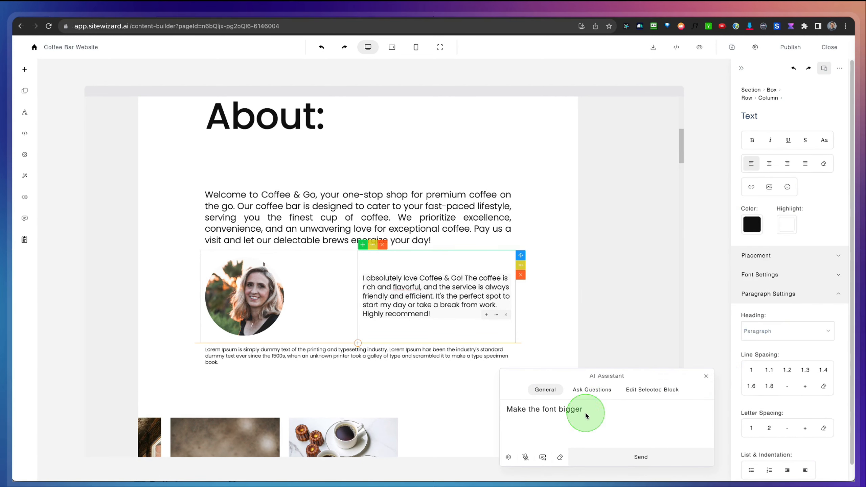
{"action": "key", "text": "Return"}
{"action": "key", "text": "Return"}
{"action": "key", "text": "Return"}
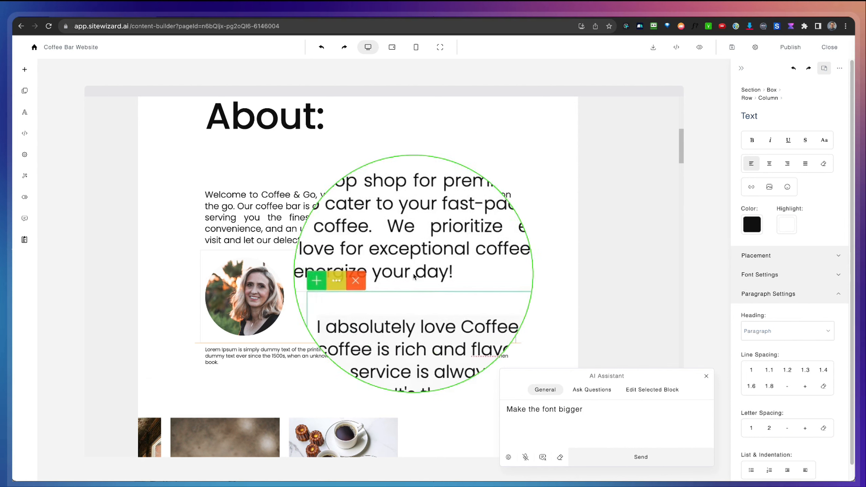
Step: Enlarge the Lorem Ipsum paragraph below the testimonial with the same prompt and undo its last enlargement
{"action": "left_click", "coordinate": [337, 357]}
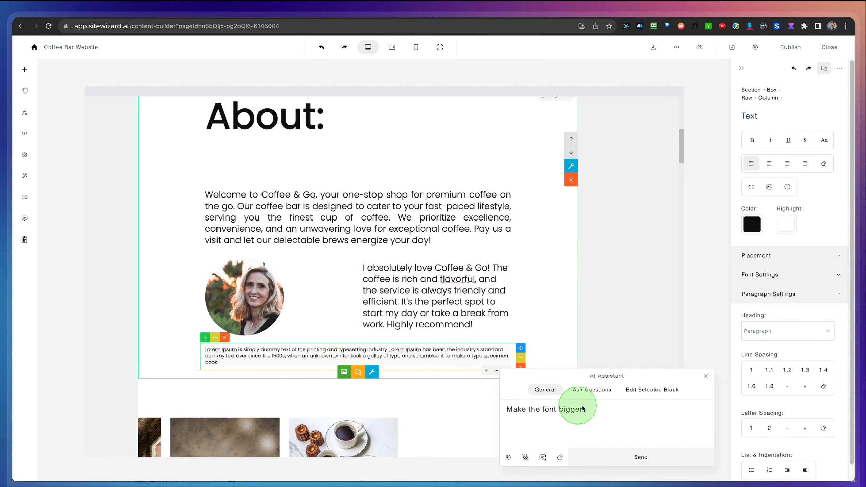
{"action": "left_click", "coordinate": [619, 457]}
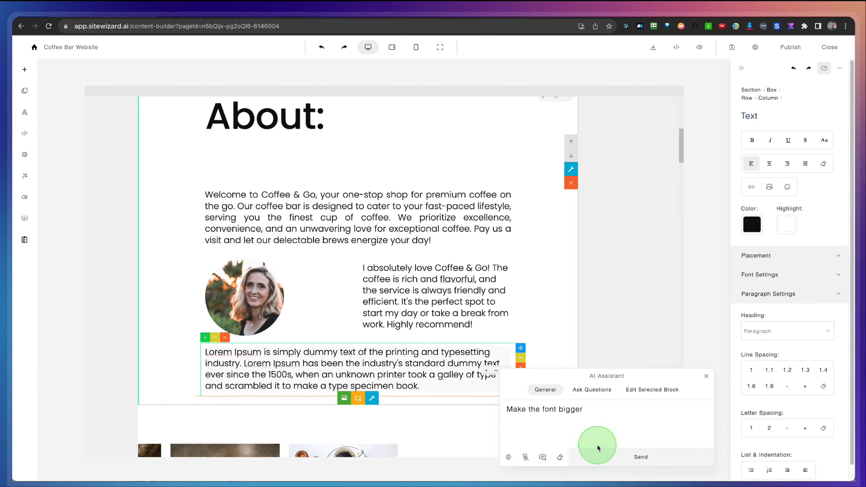
{"action": "left_click", "coordinate": [321, 46]}
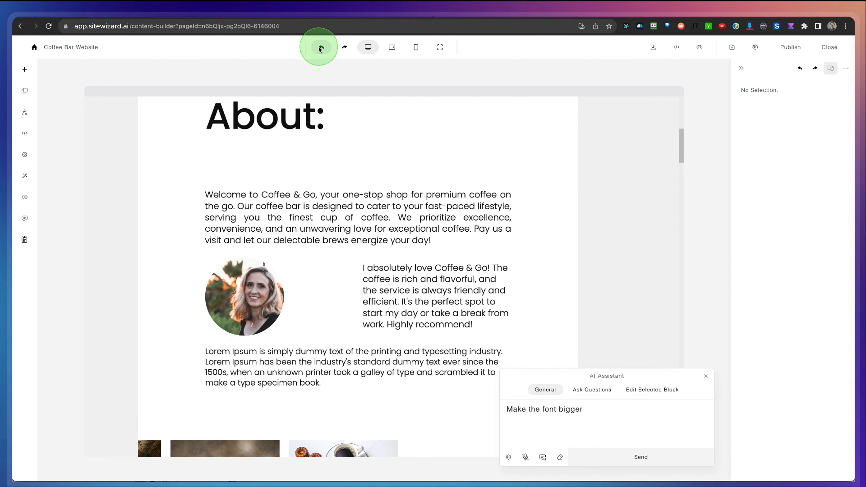
Step: Narrow the photo column in the About section to bring the testimonial text closer to the portrait
{"action": "scroll", "coordinate": [460, 265], "scroll_direction": "down", "scroll_amount": 3}
{"action": "left_click", "coordinate": [385, 208]}
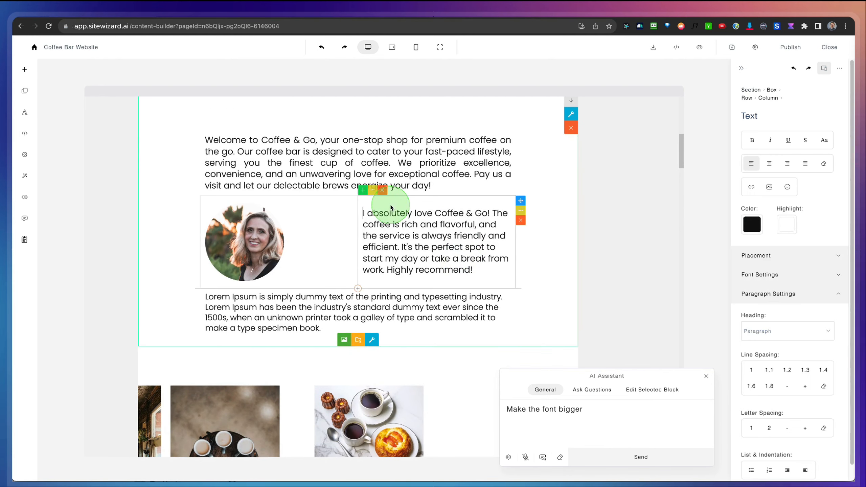
{"action": "left_click_drag", "start_coordinate": [362, 214], "coordinate": [361, 234]}
{"action": "scroll", "coordinate": [375, 230], "scroll_direction": "up", "scroll_amount": 1}
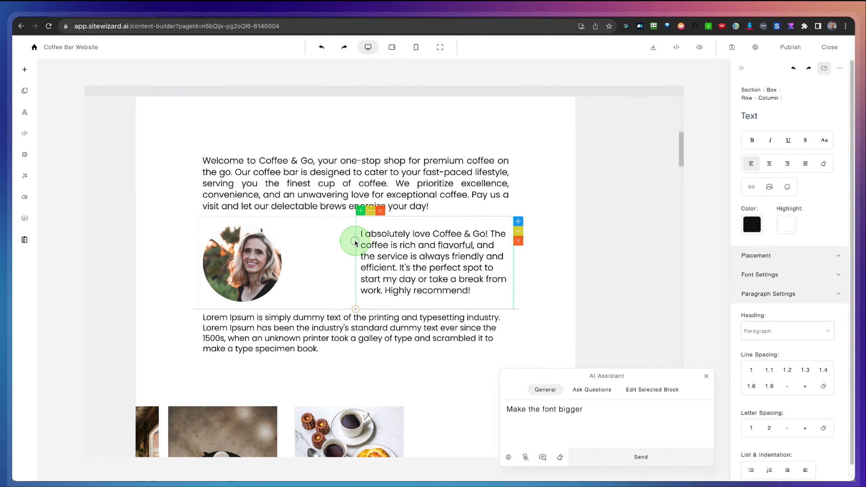
{"action": "left_click", "coordinate": [344, 249]}
{"action": "left_click_drag", "start_coordinate": [357, 256], "coordinate": [332, 260]}
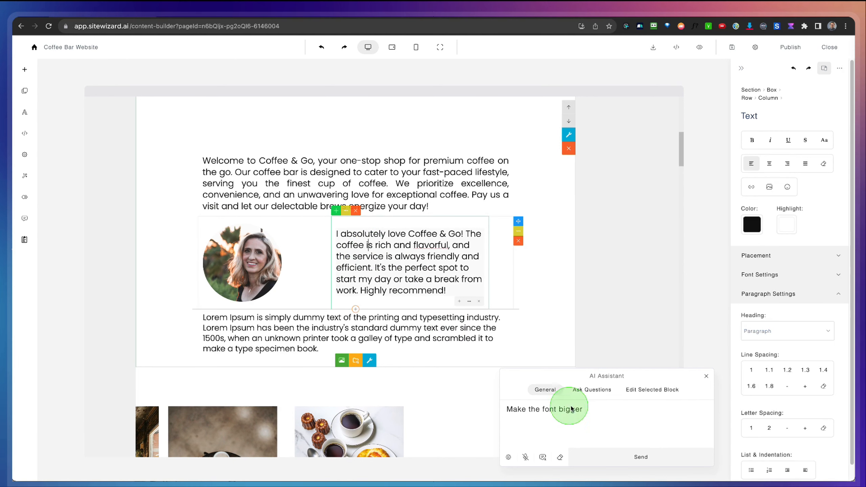
Step: Change the prompt to "Make the font italic and bold", send it in General mode and compare the generated About section with the original
{"action": "left_click_drag", "start_coordinate": [585, 409], "coordinate": [522, 414]}
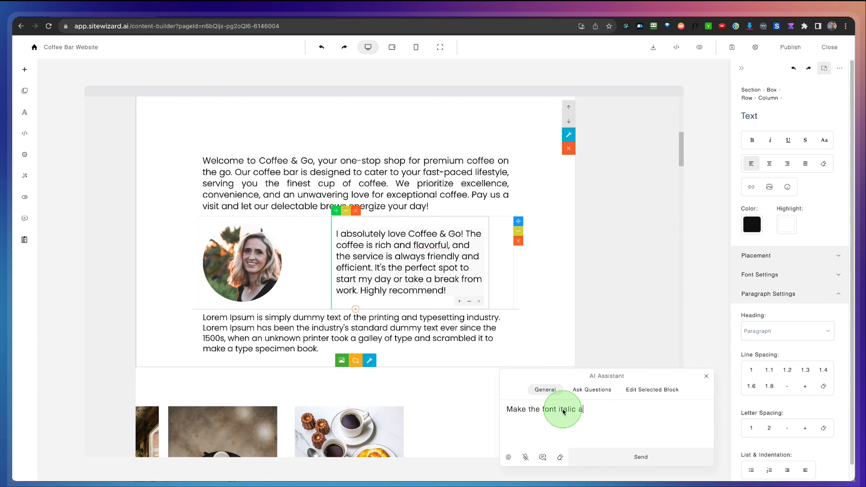
{"action": "key", "text": "Return"}
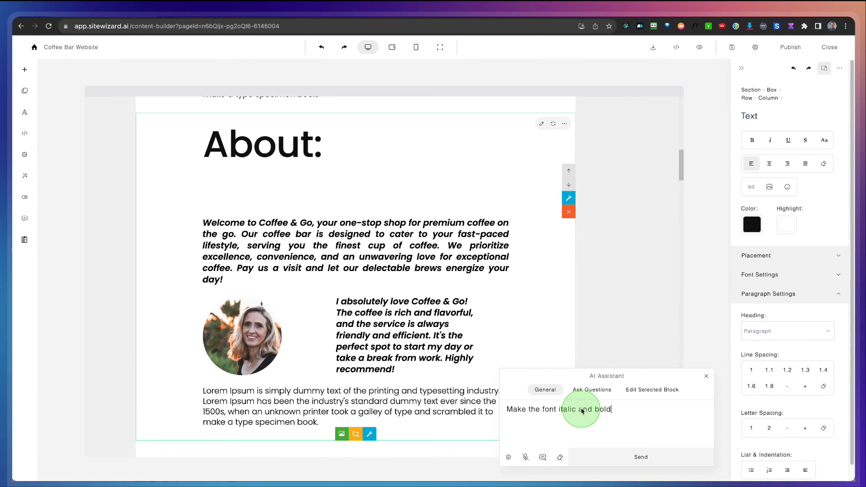
{"action": "scroll", "coordinate": [374, 295], "scroll_direction": "down", "scroll_amount": 2}
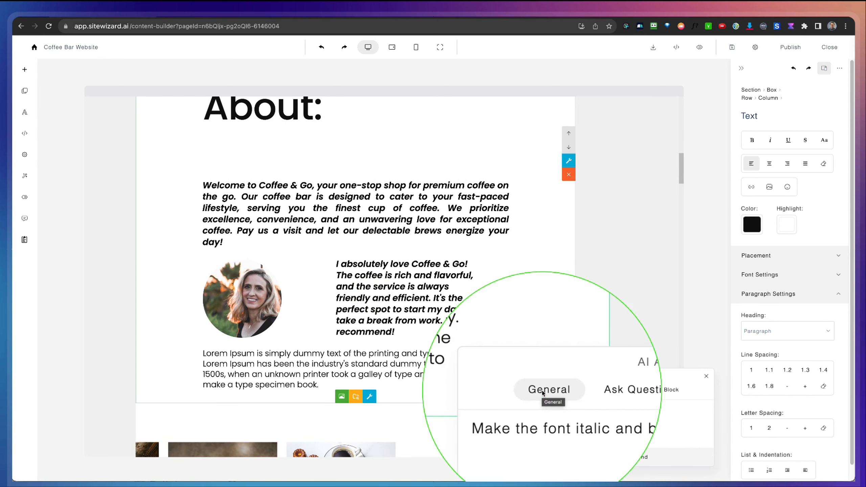
{"action": "left_click", "coordinate": [518, 411]}
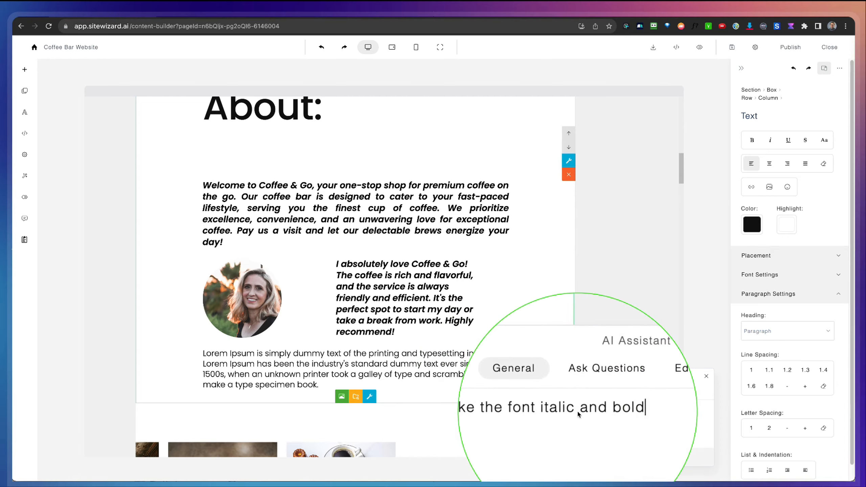
{"action": "scroll", "coordinate": [467, 330], "scroll_direction": "up", "scroll_amount": 2}
{"action": "scroll", "coordinate": [466, 328], "scroll_direction": "up", "scroll_amount": 10}
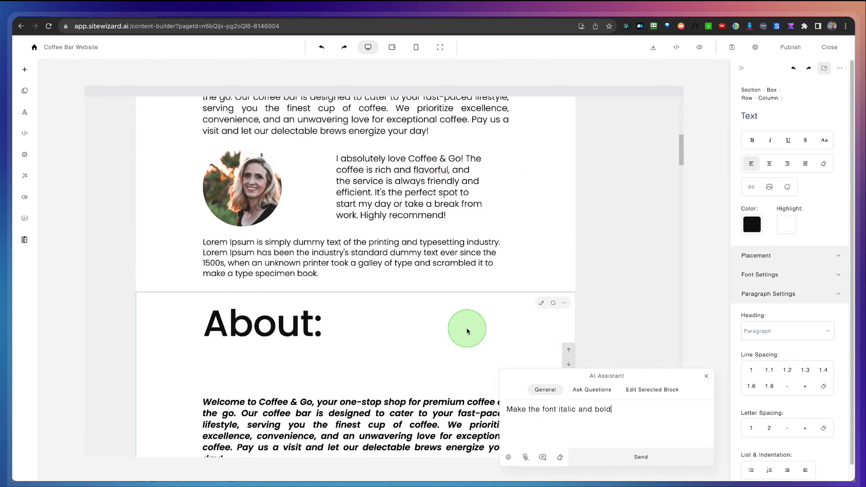
{"action": "scroll", "coordinate": [405, 261], "scroll_direction": "down", "scroll_amount": 10}
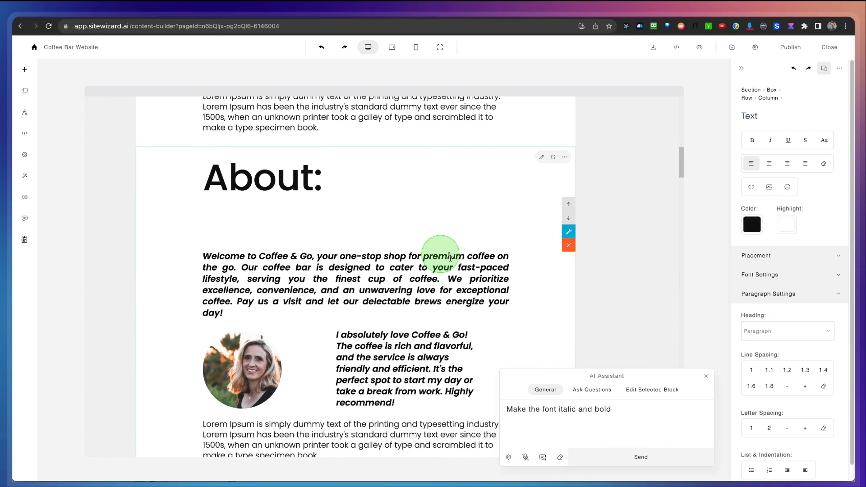
Step: Delete the duplicate About section with the bold italic text
{"action": "left_click", "coordinate": [552, 294]}
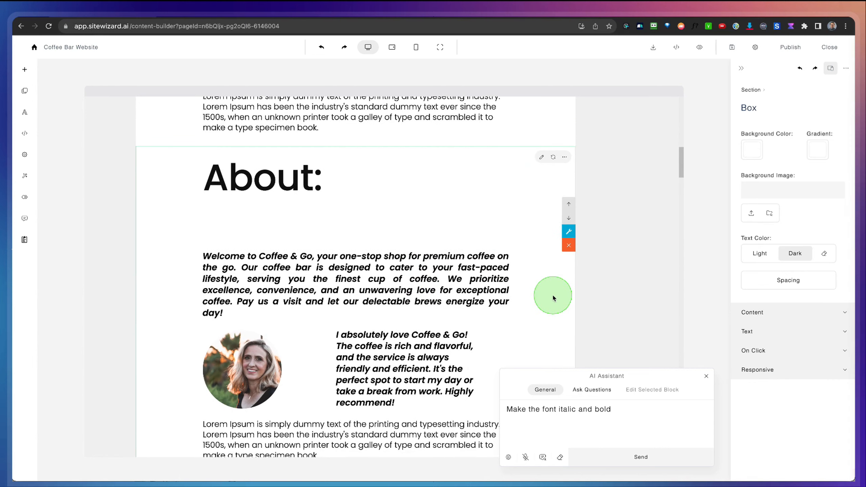
{"action": "left_click", "coordinate": [568, 245]}
{"action": "scroll", "coordinate": [531, 273], "scroll_direction": "up", "scroll_amount": 8}
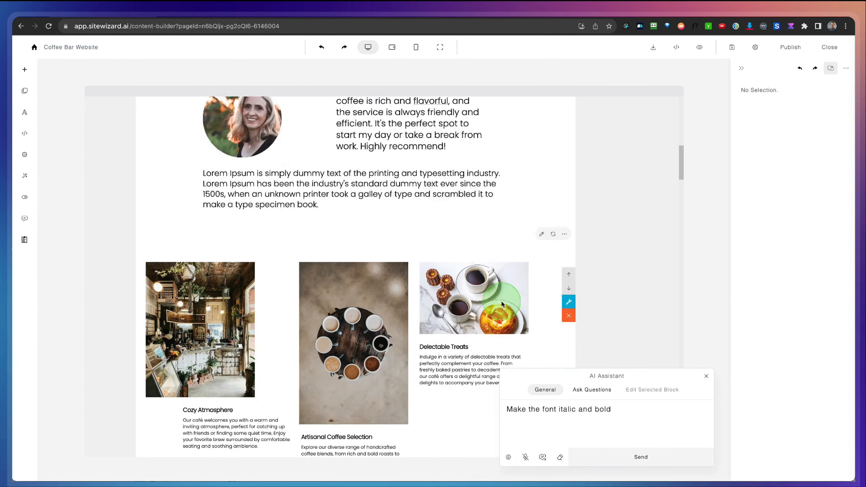
Step: Select the testimonial text, switch the AI Assistant to Edit Selected Block and send "Make the font italic and bold"
{"action": "left_click", "coordinate": [370, 314]}
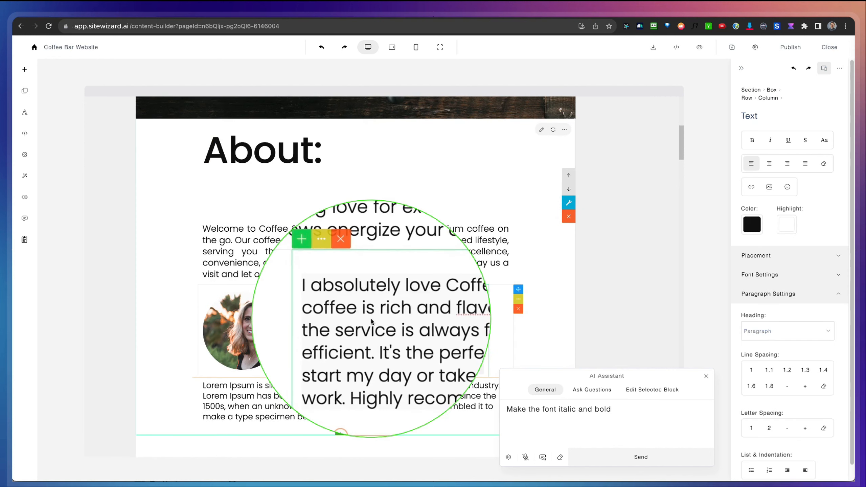
{"action": "left_click", "coordinate": [651, 390]}
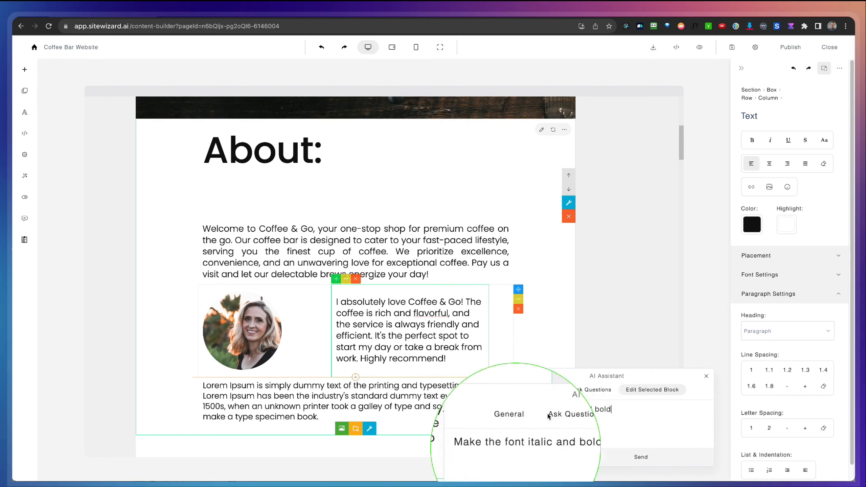
{"action": "left_click", "coordinate": [606, 415]}
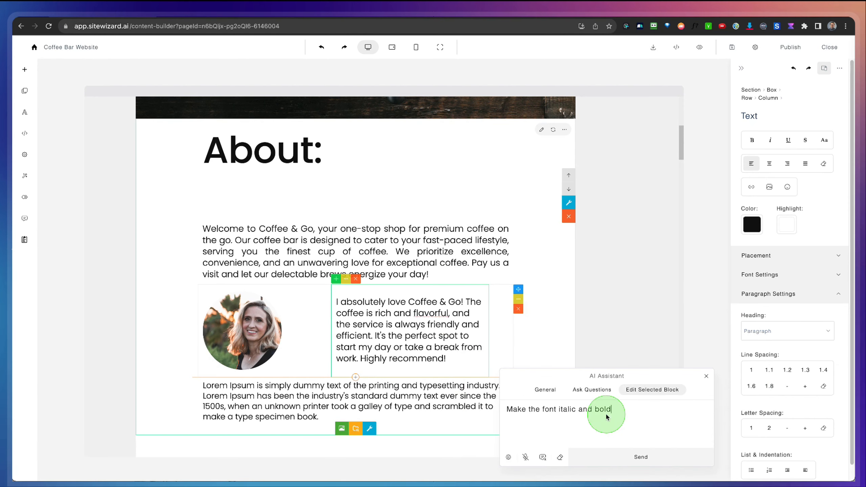
{"action": "left_click", "coordinate": [626, 457]}
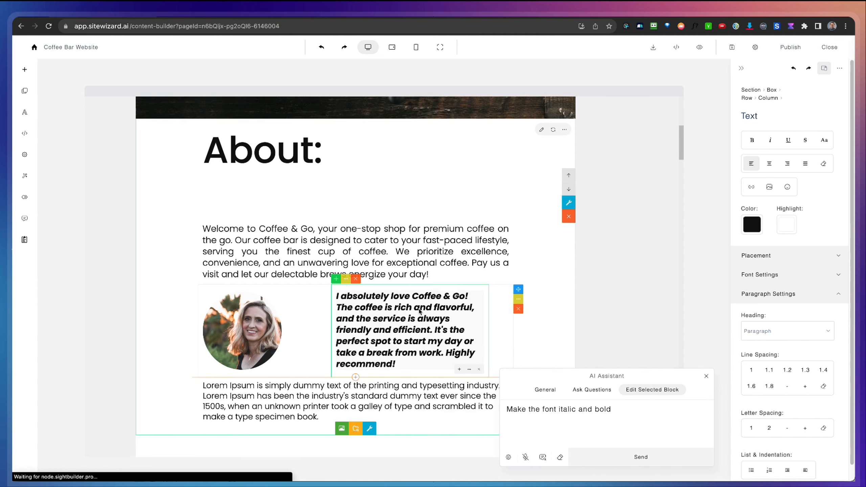
{"action": "scroll", "coordinate": [420, 311], "scroll_direction": "down", "scroll_amount": 2}
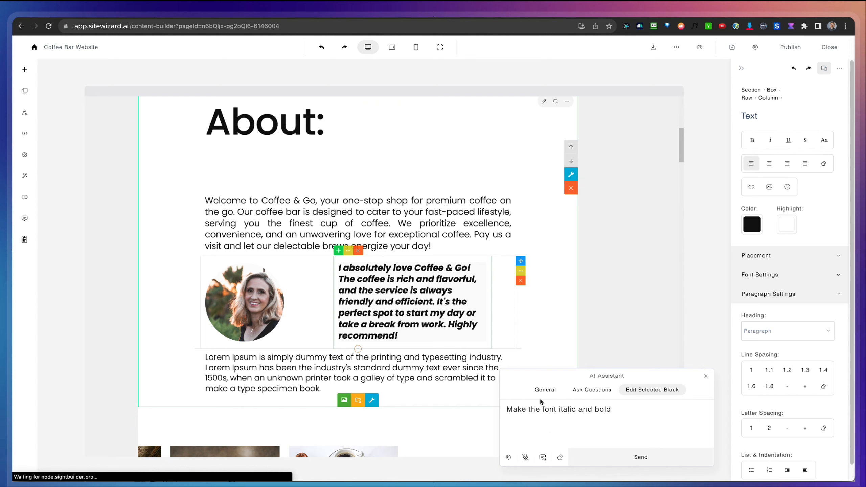
Step: Look through the AI Assistant's example commands, from the General prompts to the Text Formatting and Animation groups, and close the list
{"action": "left_click", "coordinate": [542, 458]}
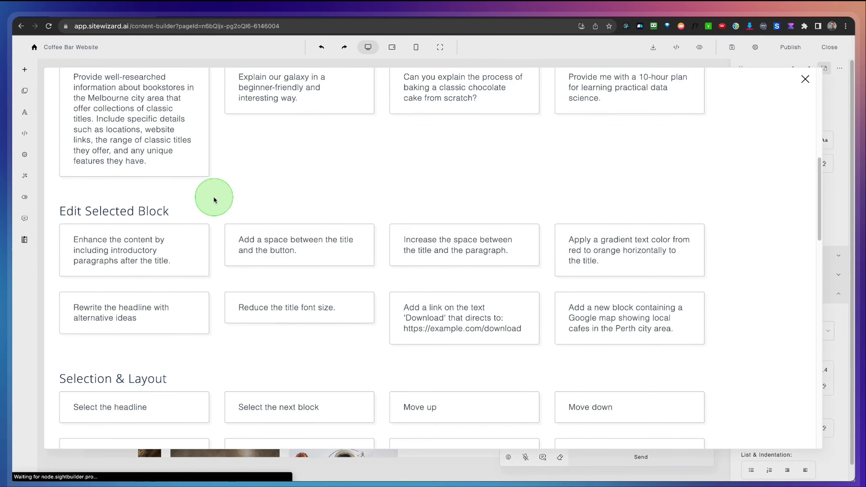
{"action": "scroll", "coordinate": [213, 195], "scroll_direction": "up", "scroll_amount": 10}
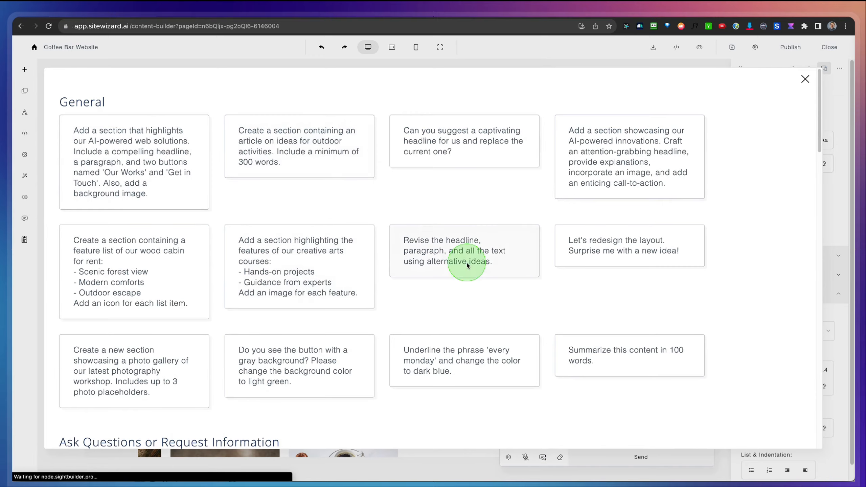
{"action": "scroll", "coordinate": [465, 283], "scroll_direction": "down", "scroll_amount": 1}
{"action": "scroll", "coordinate": [466, 283], "scroll_direction": "down", "scroll_amount": 4}
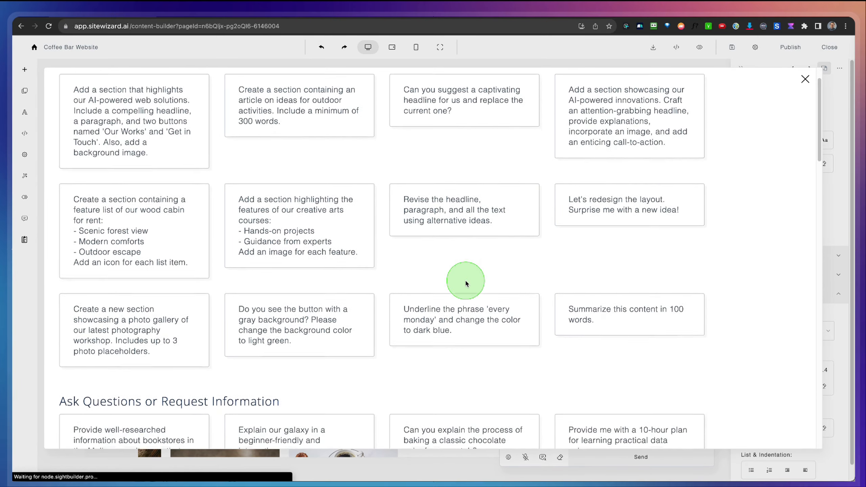
{"action": "scroll", "coordinate": [323, 245], "scroll_direction": "down", "scroll_amount": 20}
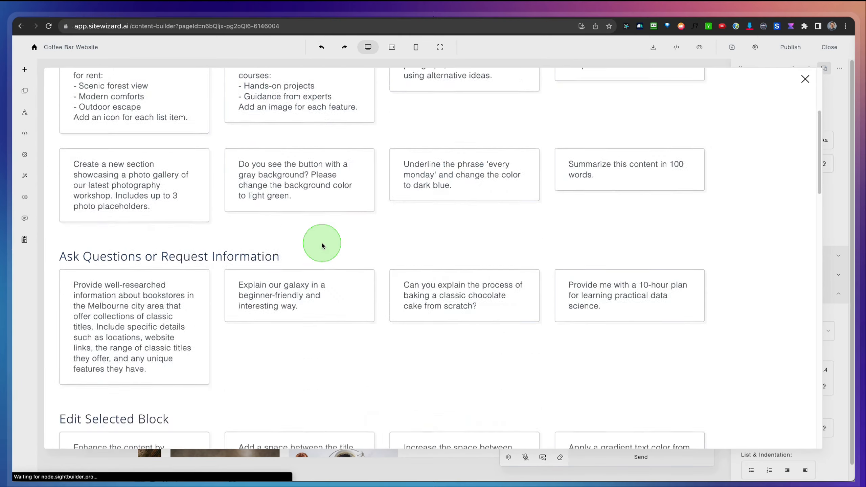
{"action": "scroll", "coordinate": [322, 245], "scroll_direction": "down", "scroll_amount": 20}
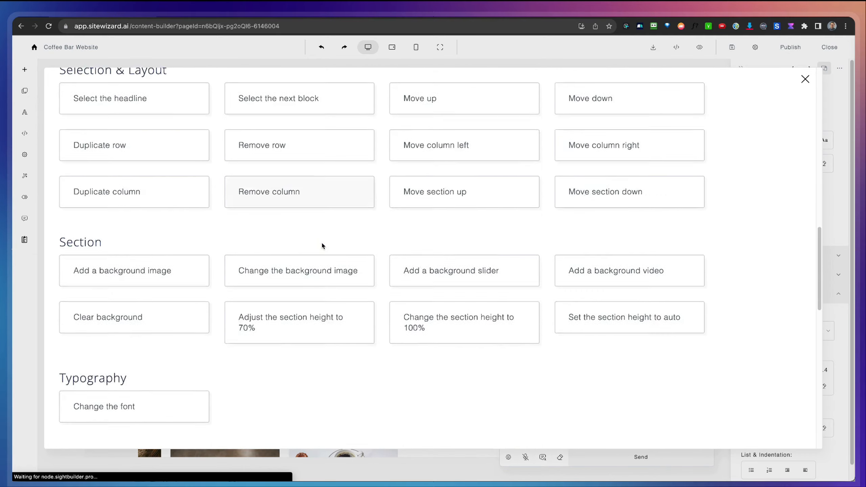
{"action": "scroll", "coordinate": [280, 277], "scroll_direction": "down", "scroll_amount": 17}
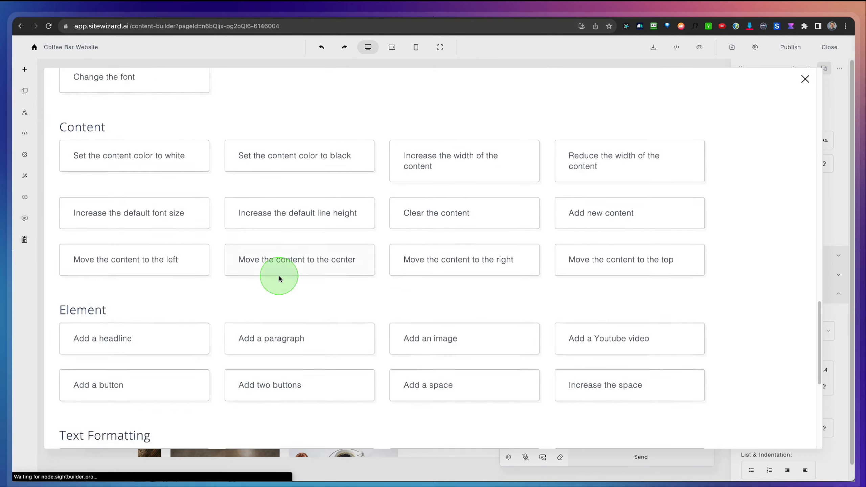
{"action": "scroll", "coordinate": [279, 277], "scroll_direction": "down", "scroll_amount": 3}
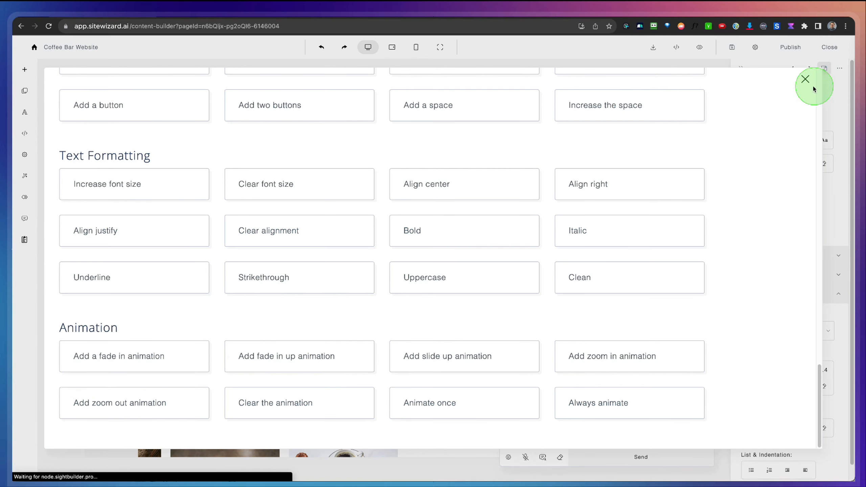
{"action": "left_click", "coordinate": [805, 80]}
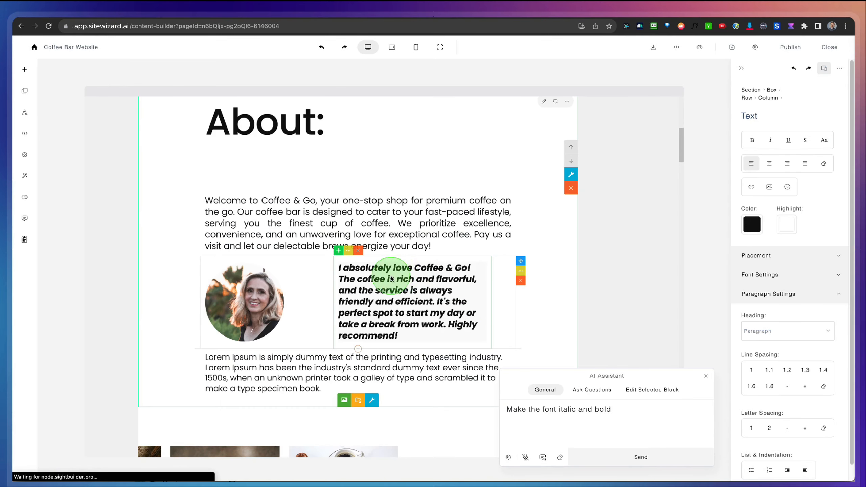
Step: Select the testimonial text and apply the example command "Add a fade in animation", aborting the General run and using Edit Selected Block instead
{"action": "left_click", "coordinate": [545, 283]}
{"action": "left_click", "coordinate": [430, 285]}
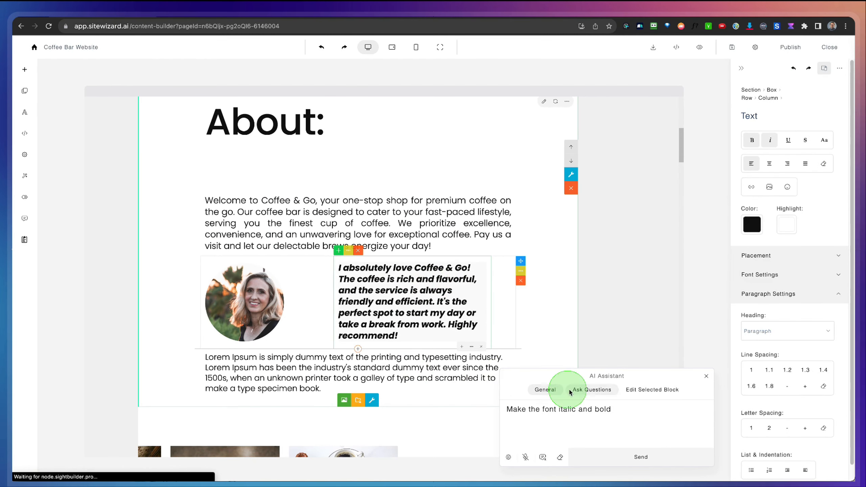
{"action": "left_click", "coordinate": [541, 457]}
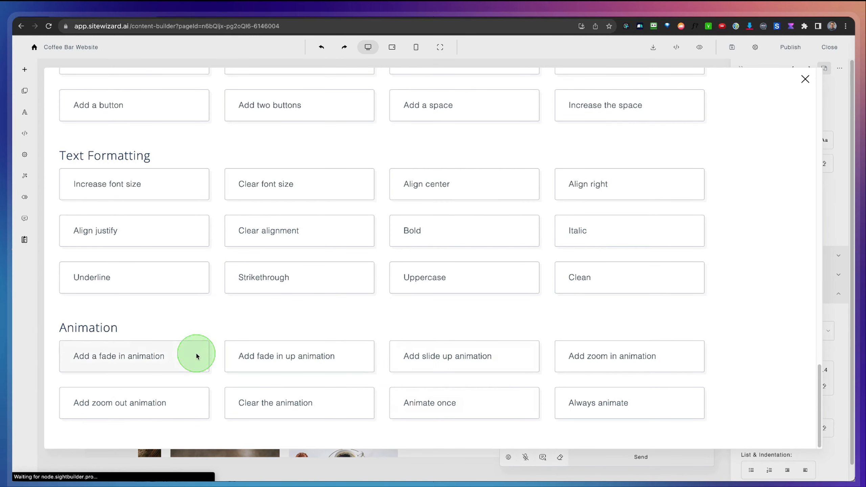
{"action": "left_click", "coordinate": [138, 358]}
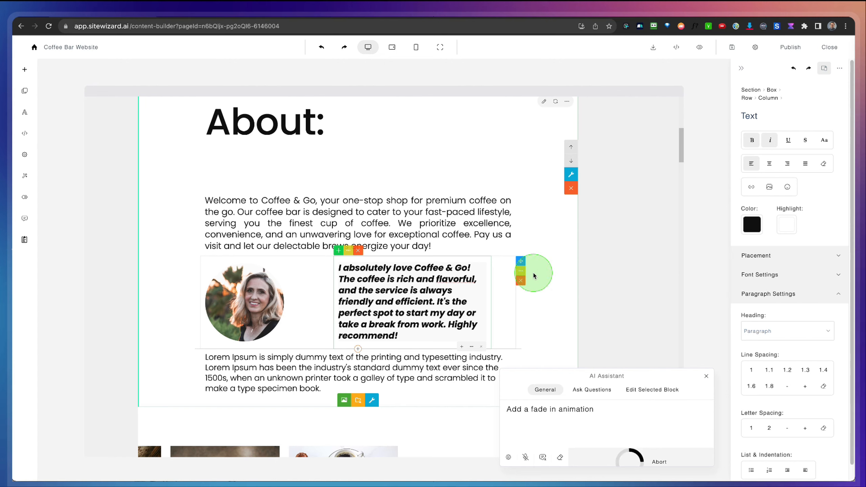
{"action": "left_click", "coordinate": [659, 462]}
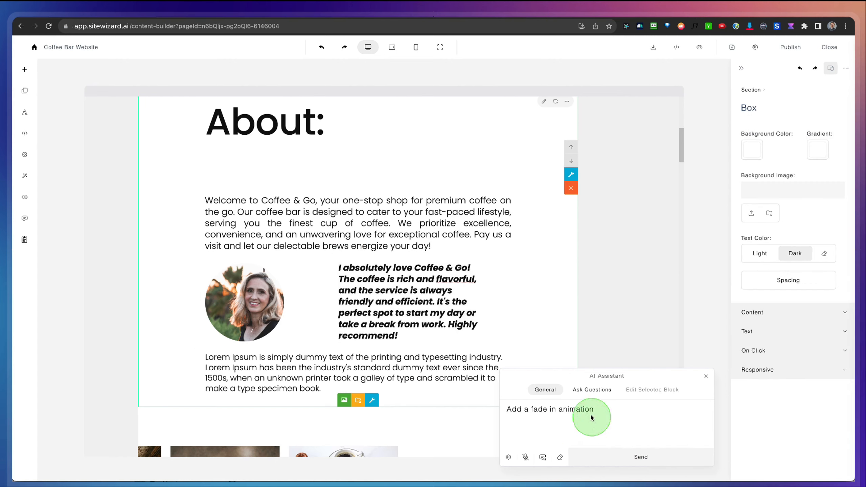
{"action": "left_click", "coordinate": [459, 303]}
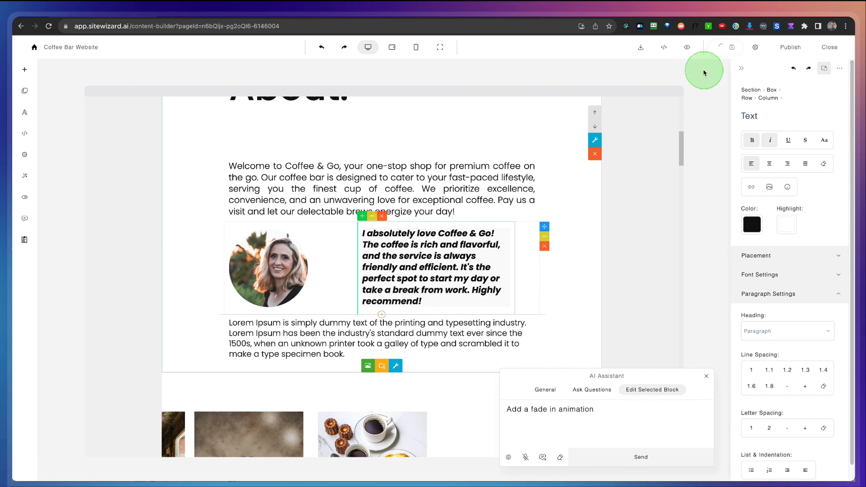
Step: Save the page and preview the site, examining how the About section's testimonial appears on scrolling
{"action": "left_click", "coordinate": [731, 49]}
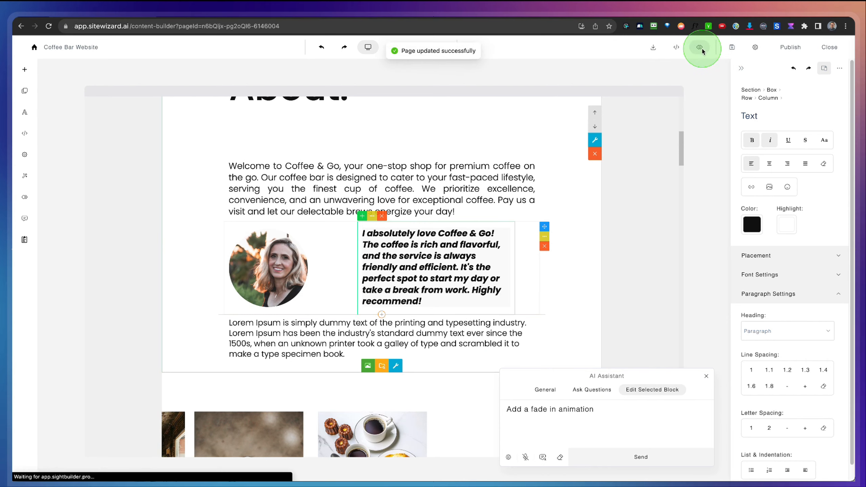
{"action": "left_click", "coordinate": [699, 50]}
{"action": "scroll", "coordinate": [515, 216], "scroll_direction": "down", "scroll_amount": 15}
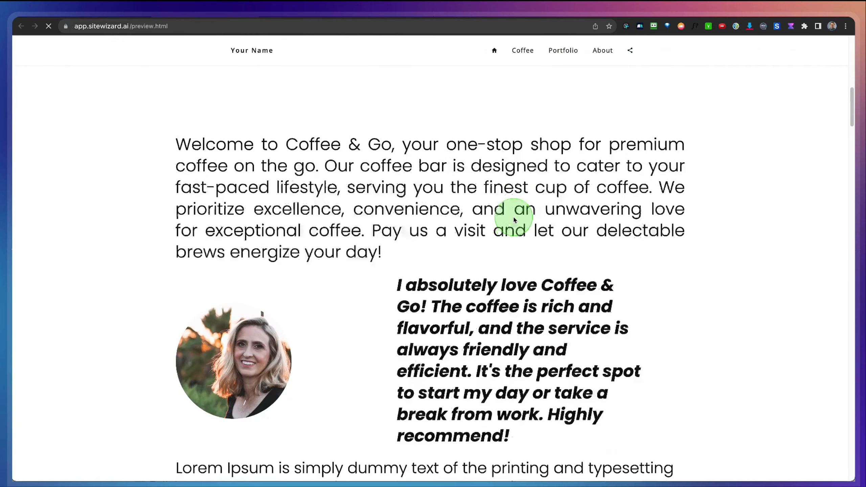
{"action": "scroll", "coordinate": [514, 217], "scroll_direction": "up", "scroll_amount": 15}
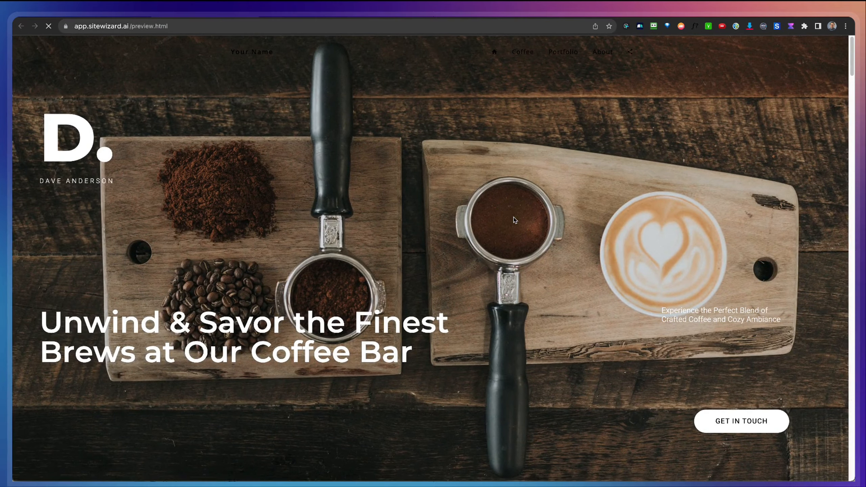
{"action": "scroll", "coordinate": [514, 220], "scroll_direction": "down", "scroll_amount": 10}
{"action": "scroll", "coordinate": [515, 220], "scroll_direction": "down", "scroll_amount": 5}
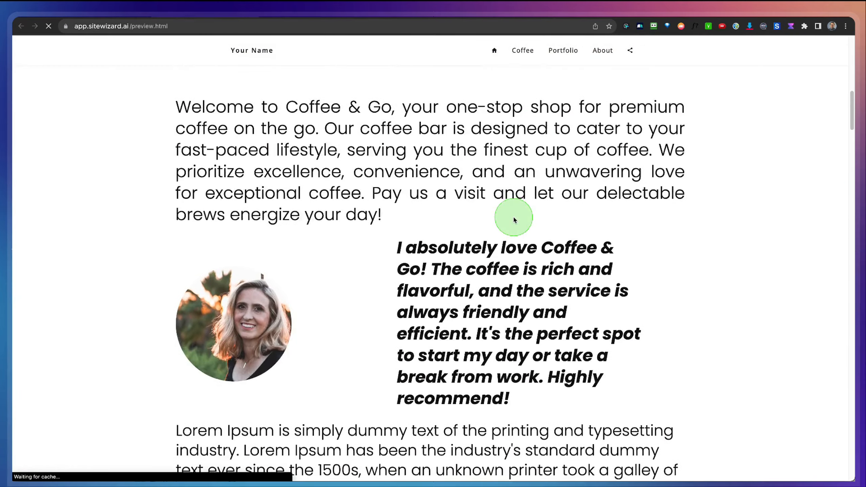
{"action": "scroll", "coordinate": [515, 220], "scroll_direction": "up", "scroll_amount": 12}
{"action": "scroll", "coordinate": [515, 219], "scroll_direction": "down", "scroll_amount": 12}
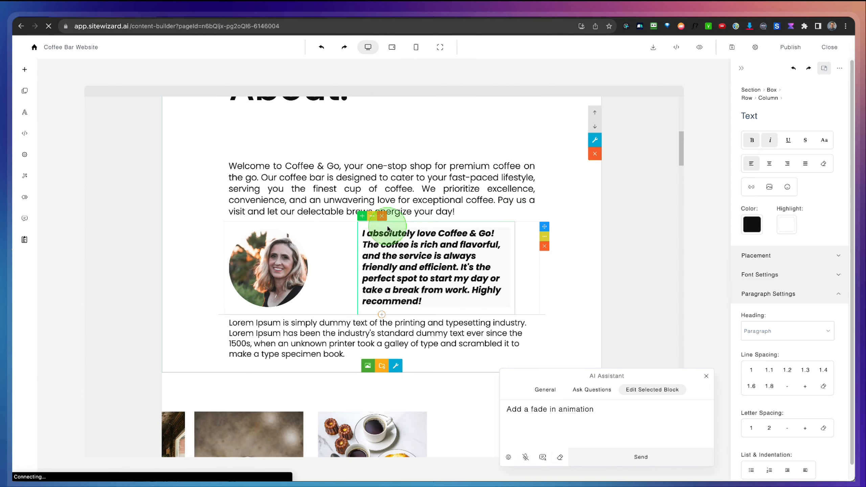
Step: Close the AI Assistant and review the page from the hero banner to the gallery below the About section
{"action": "left_click", "coordinate": [706, 377]}
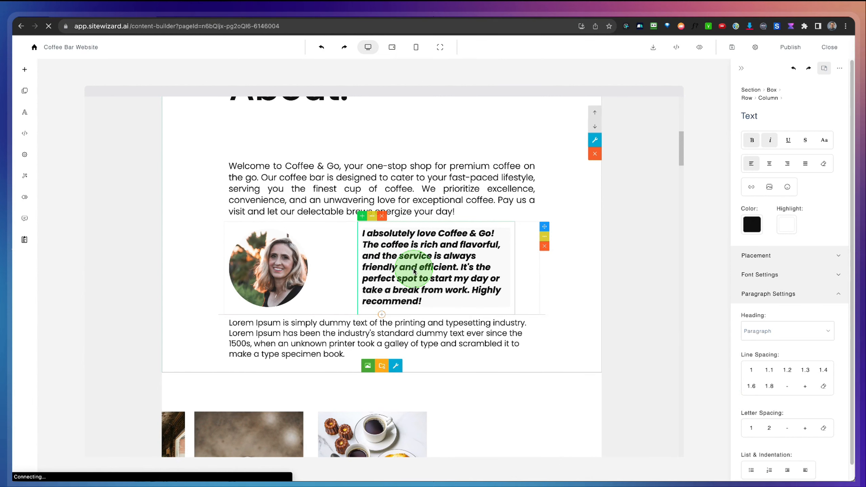
{"action": "scroll", "coordinate": [414, 283], "scroll_direction": "up", "scroll_amount": 5}
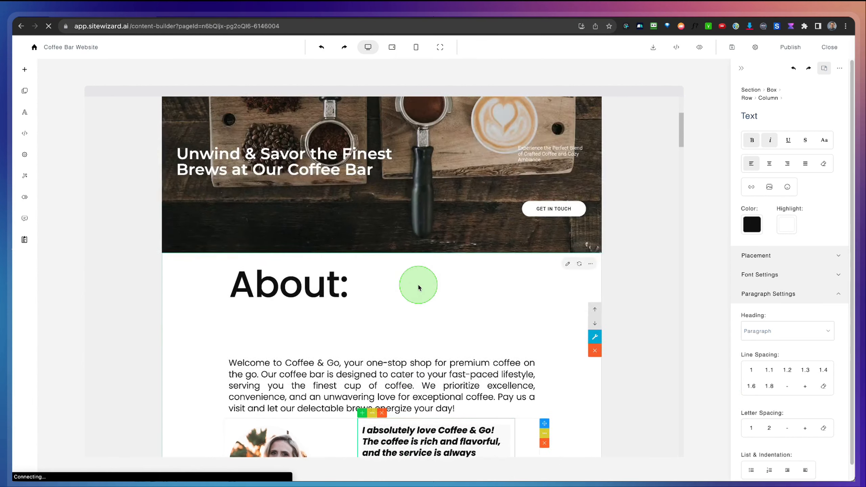
{"action": "scroll", "coordinate": [418, 284], "scroll_direction": "down", "scroll_amount": 8}
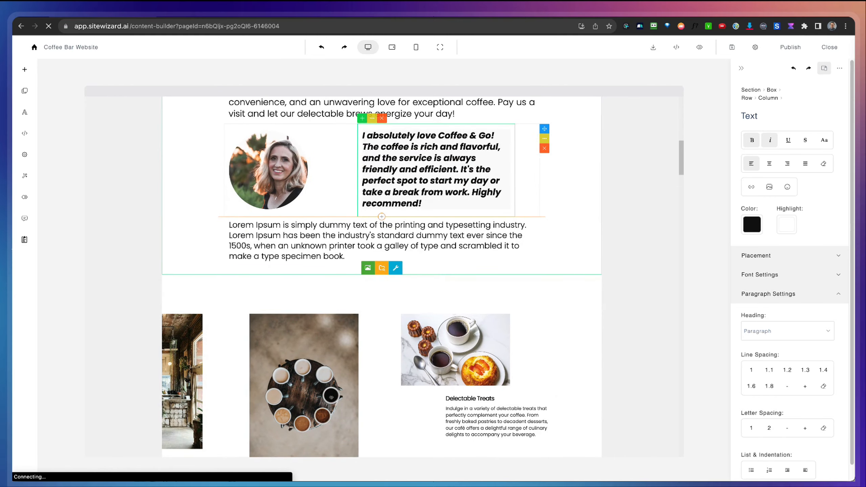